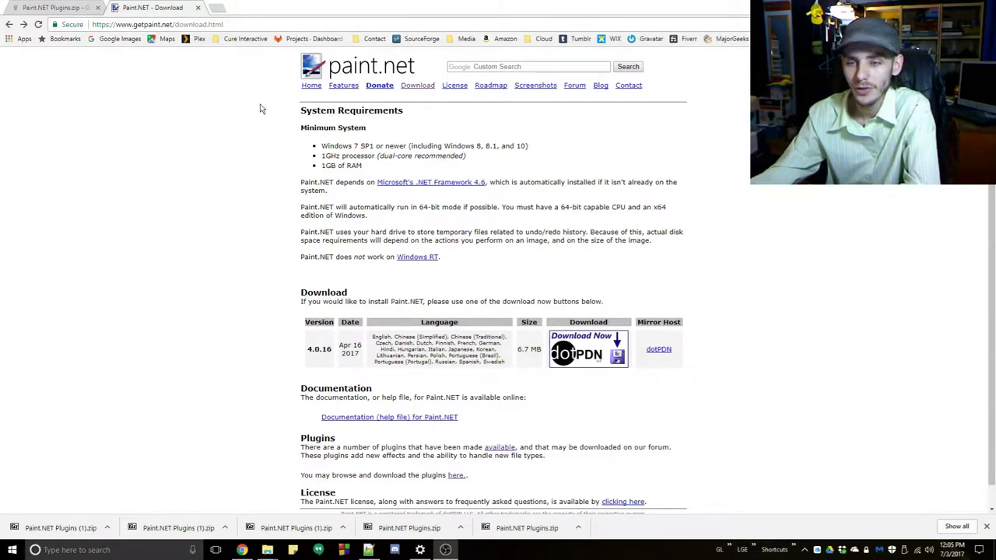
Scroll the getpaint.net download page and highlight the Plugins section heading.
{"action": "left_click", "coordinate": [406, 88]}
{"action": "scroll", "coordinate": [388, 326], "scroll_direction": "down", "scroll_amount": 1}
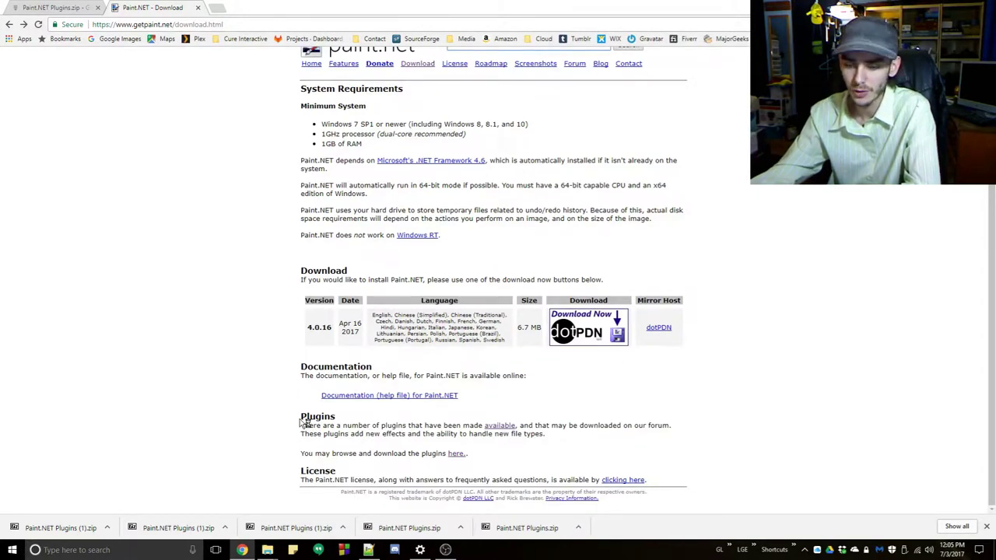
{"action": "left_click_drag", "start_coordinate": [303, 418], "coordinate": [348, 418]}
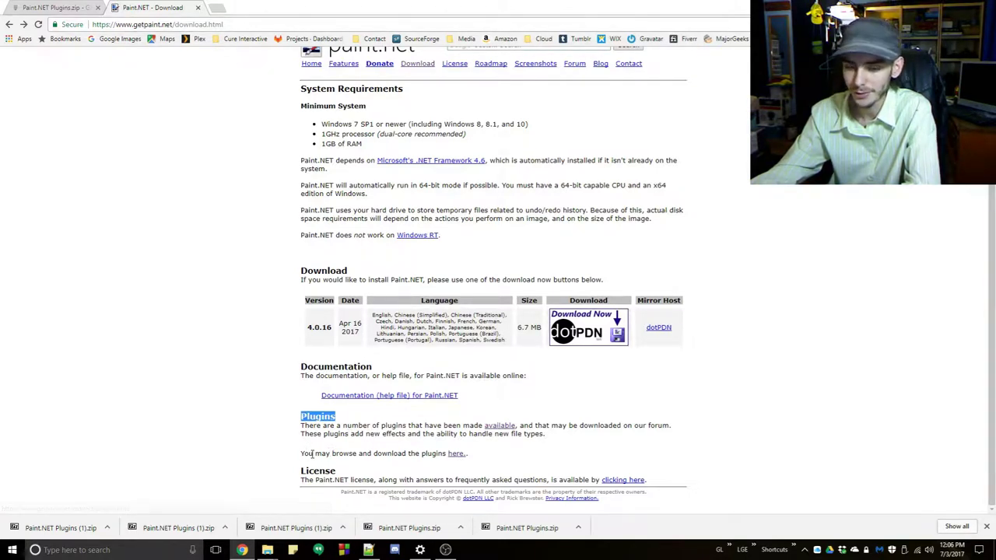
Follow the 'here' link to the forum's Plugins - Publishing ONLY page.
{"action": "left_click", "coordinate": [458, 454]}
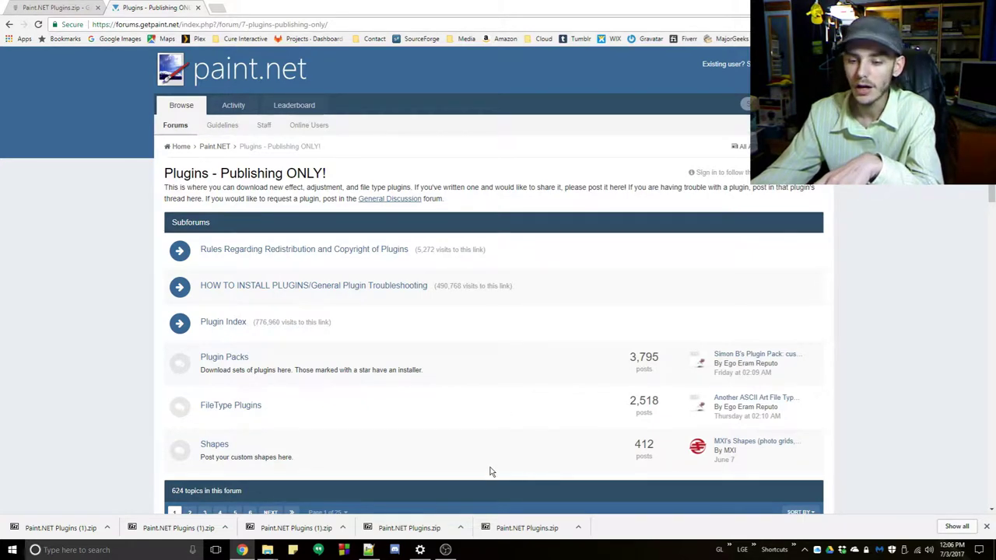
Back in the Drive tab, download Paint.NET Plugins.zip and bring up the finished download's menu.
{"action": "left_click", "coordinate": [56, 8]}
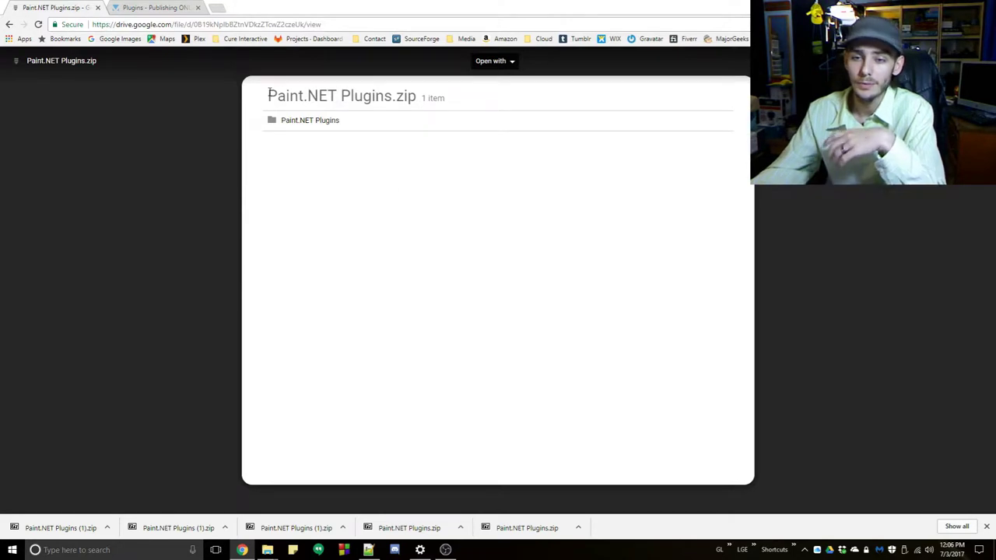
{"action": "left_click_drag", "start_coordinate": [268, 95], "coordinate": [421, 98]}
{"action": "left_click", "coordinate": [438, 101]}
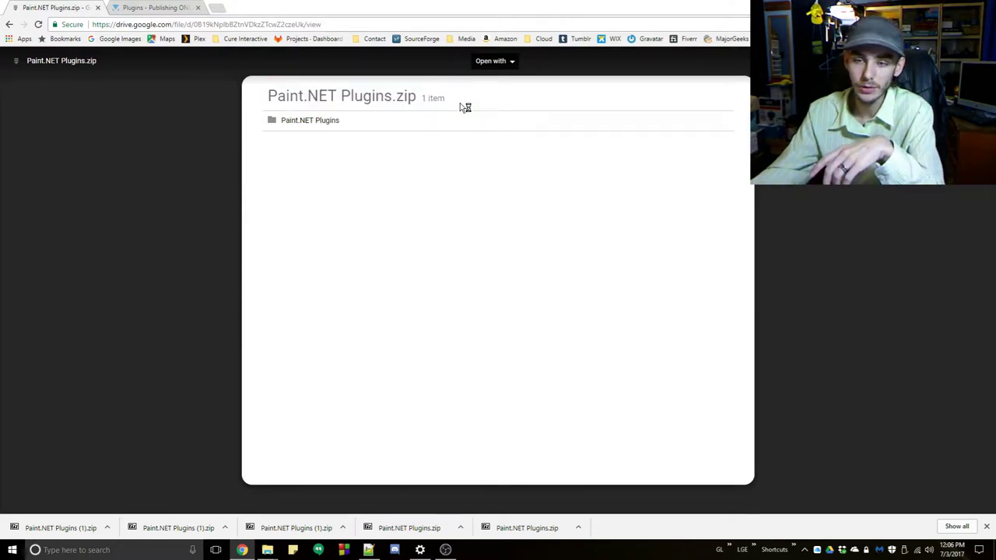
{"action": "mouse_move", "coordinate": [268, 95]}
{"action": "left_mouse_down"}
{"action": "mouse_move", "coordinate": [443, 97]}
{"action": "mouse_move", "coordinate": [304, 96]}
{"action": "mouse_move", "coordinate": [410, 96]}
{"action": "mouse_move", "coordinate": [414, 110]}
{"action": "left_mouse_up"}
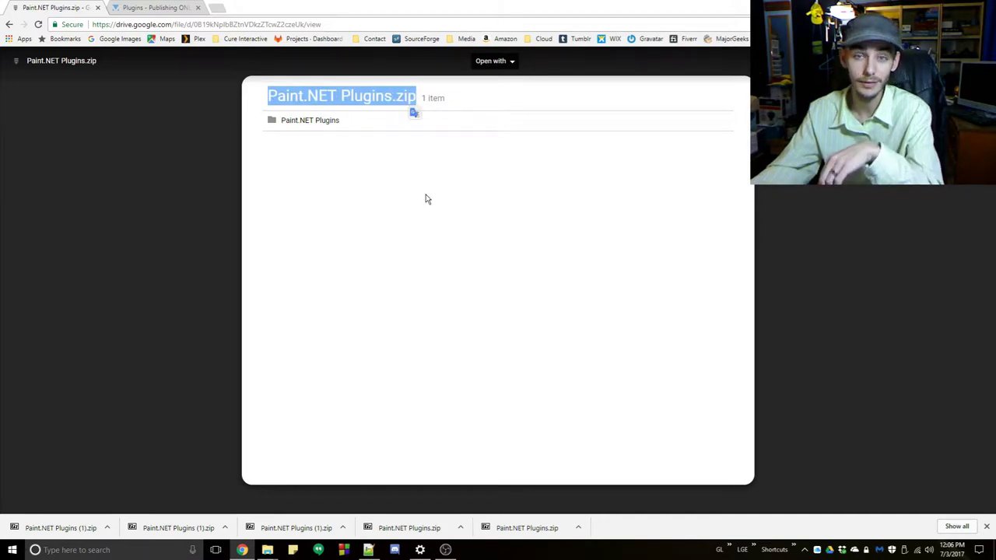
{"action": "left_click", "coordinate": [480, 209]}
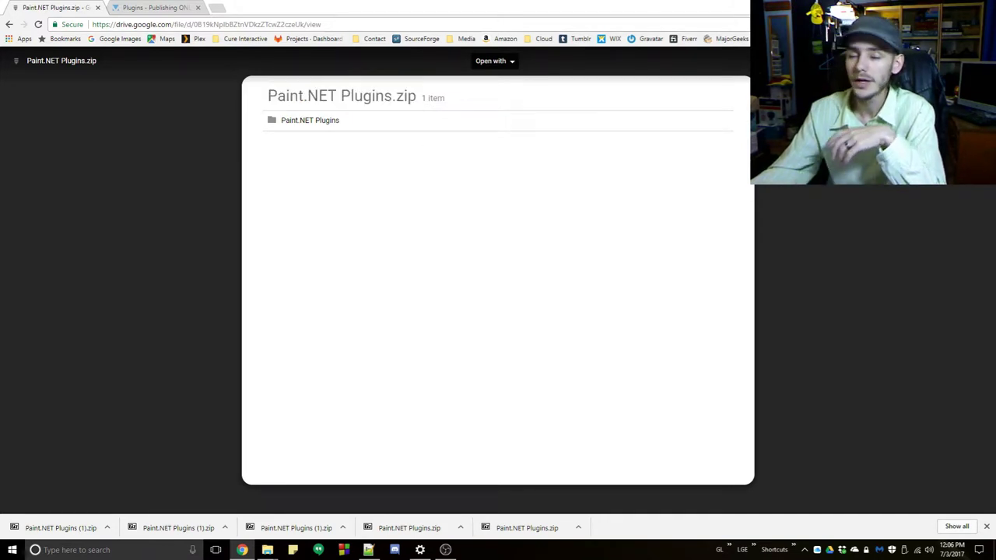
{"action": "left_click", "coordinate": [930, 60]}
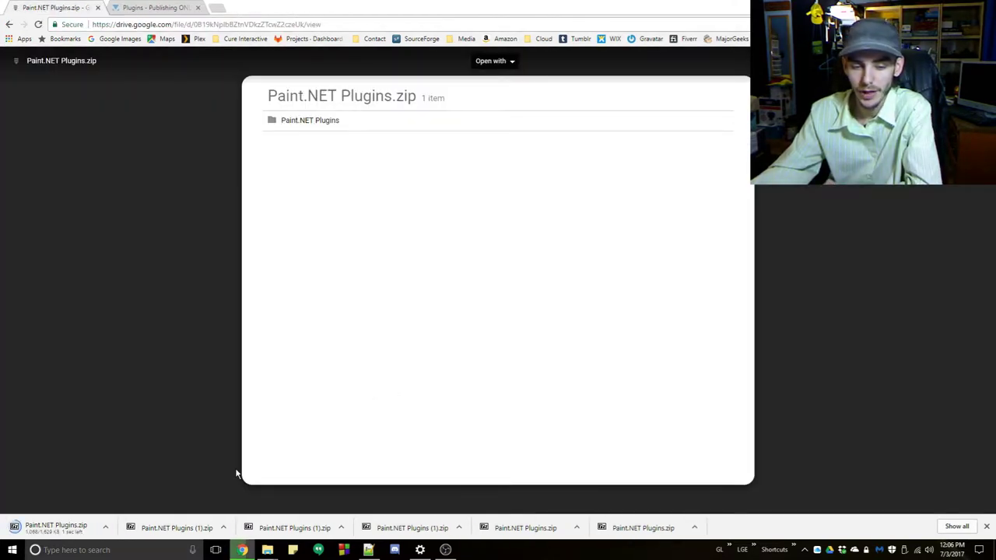
{"action": "left_click", "coordinate": [109, 528]}
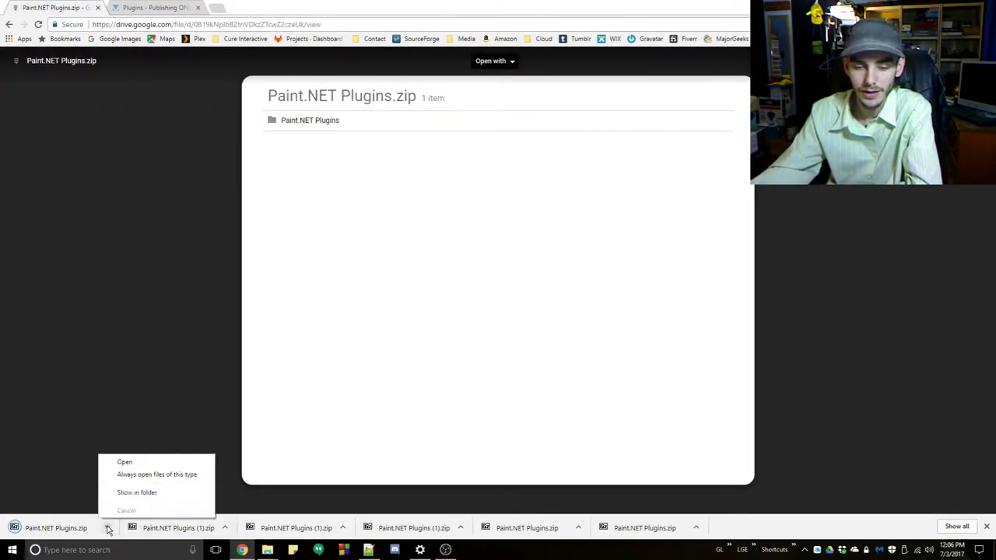
Show the zip in Downloads, extract it with 7-Zip, and open the Paint.NET Plugins folder.
{"action": "left_click", "coordinate": [138, 493]}
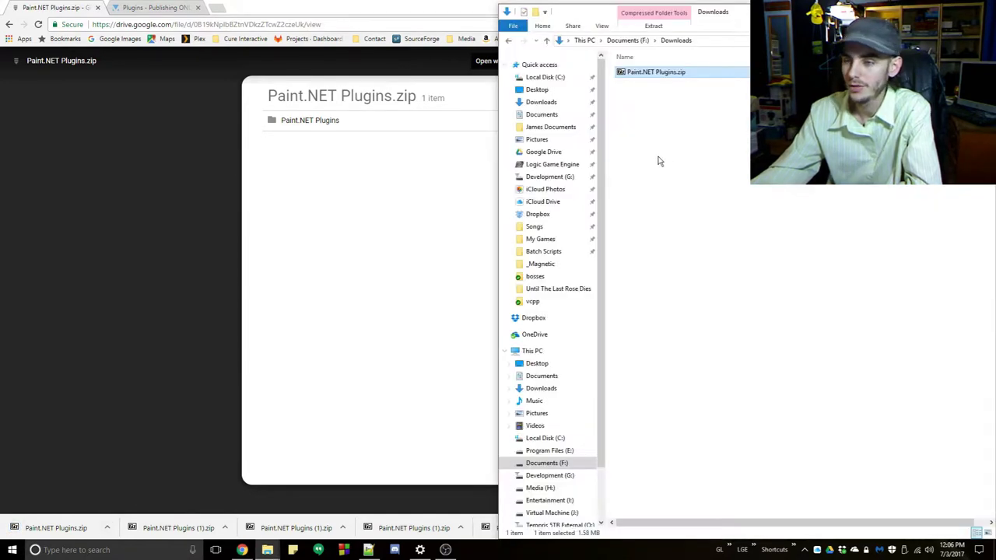
{"action": "right_click", "coordinate": [658, 75]}
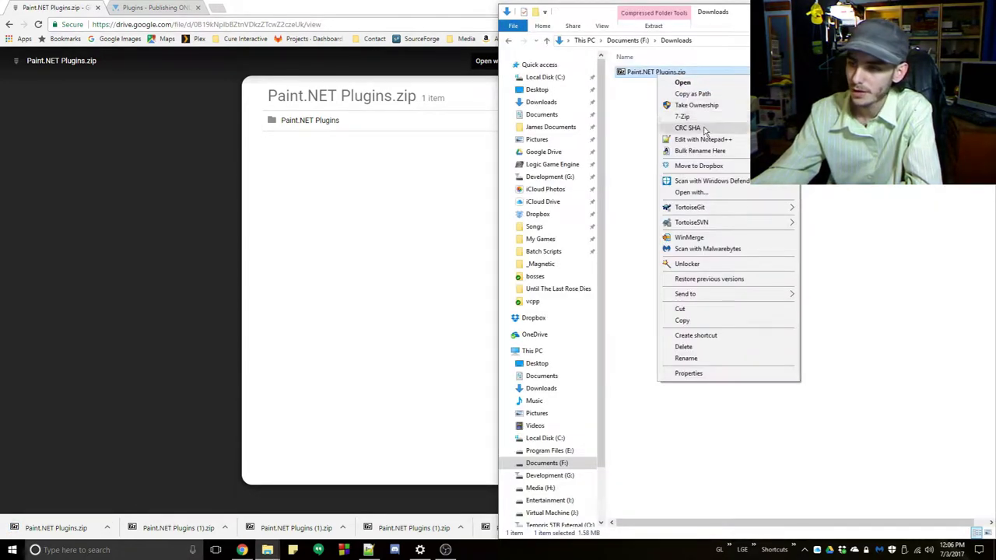
{"action": "mouse_move", "coordinate": [715, 117]}
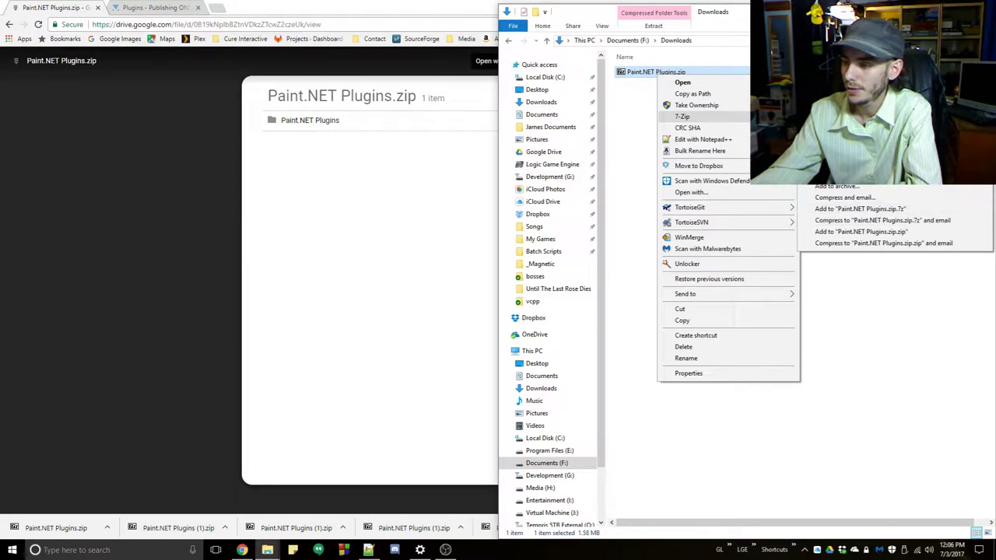
{"action": "left_click", "coordinate": [864, 208]}
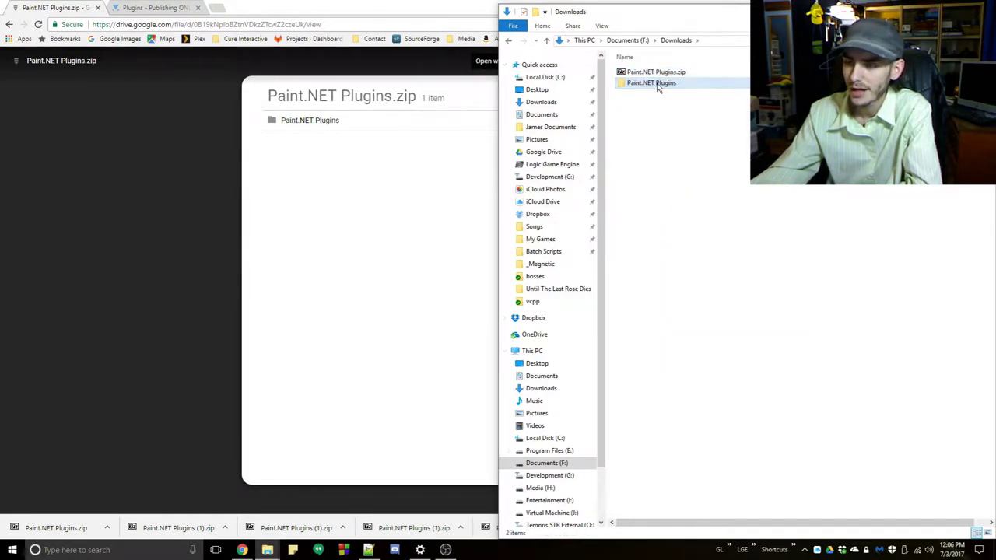
{"action": "double_click", "coordinate": [656, 83]}
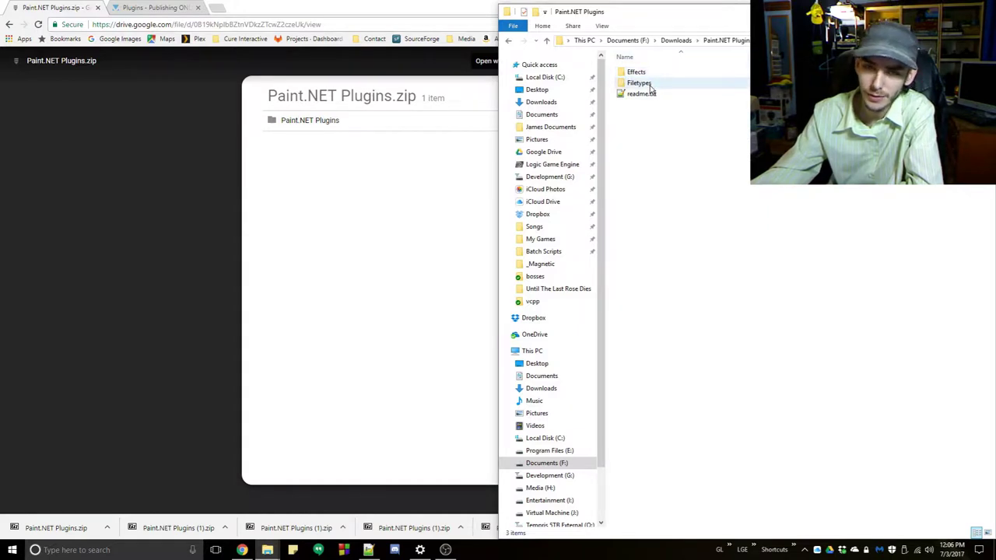
Open the Effects folder and select its 24 effect plugin files.
{"action": "right_click", "coordinate": [651, 83]}
{"action": "left_click", "coordinate": [637, 73]}
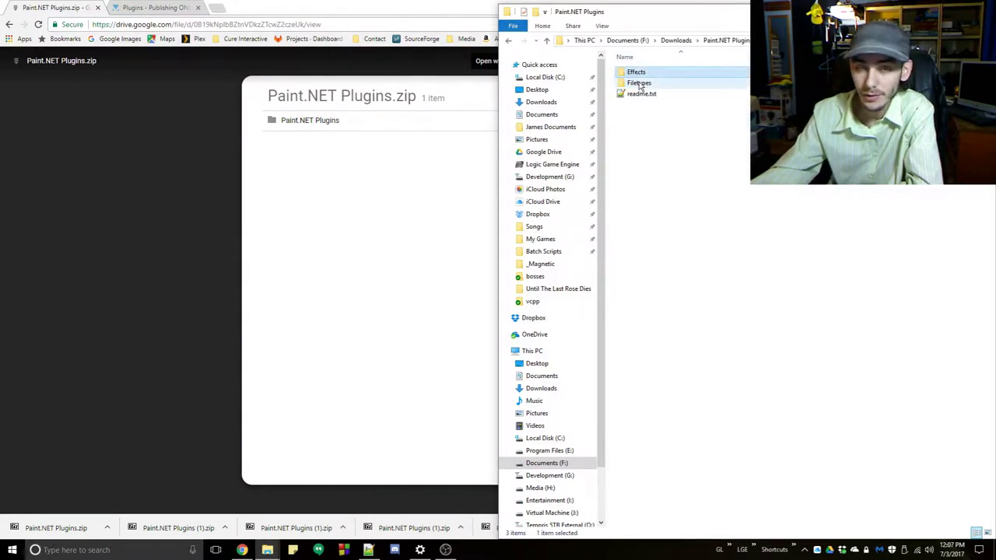
{"action": "double_click", "coordinate": [637, 74]}
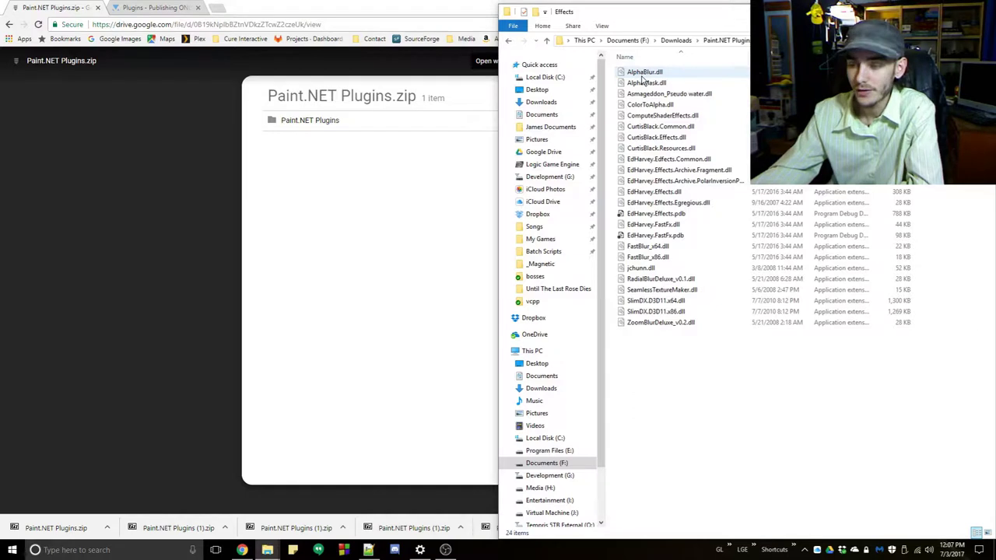
{"action": "left_click_drag", "start_coordinate": [656, 359], "coordinate": [609, 39]}
{"action": "left_click", "coordinate": [744, 380]}
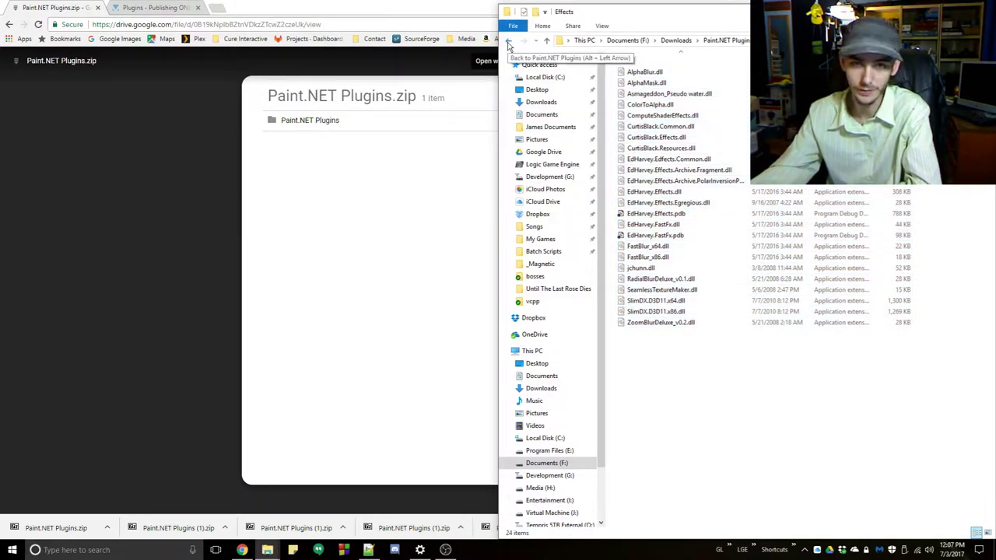
Open the Filetypes folder, select its two plugin files, then return to Paint.NET Plugins.
{"action": "left_click", "coordinate": [507, 44]}
{"action": "double_click", "coordinate": [645, 83]}
{"action": "left_click_drag", "start_coordinate": [689, 149], "coordinate": [619, 73]}
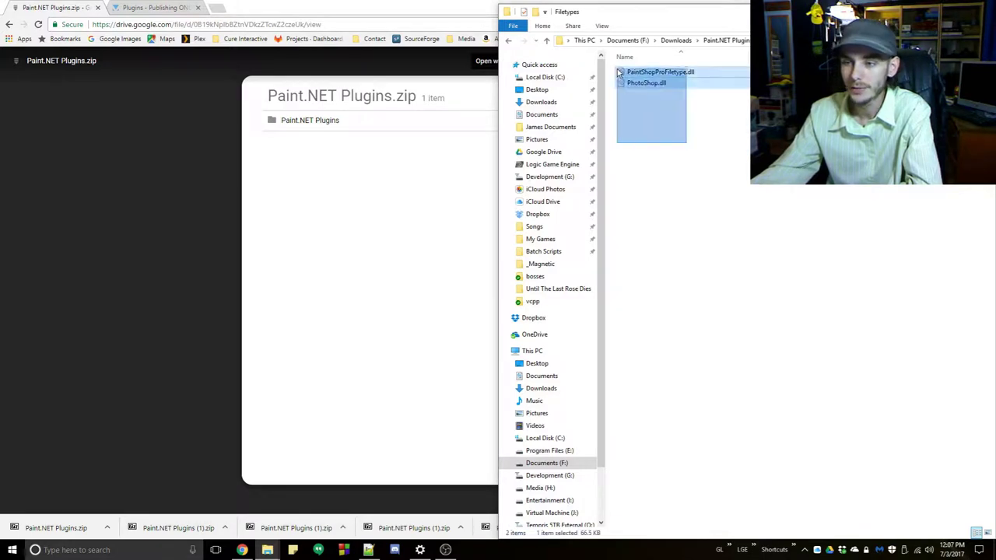
{"action": "left_click", "coordinate": [683, 132]}
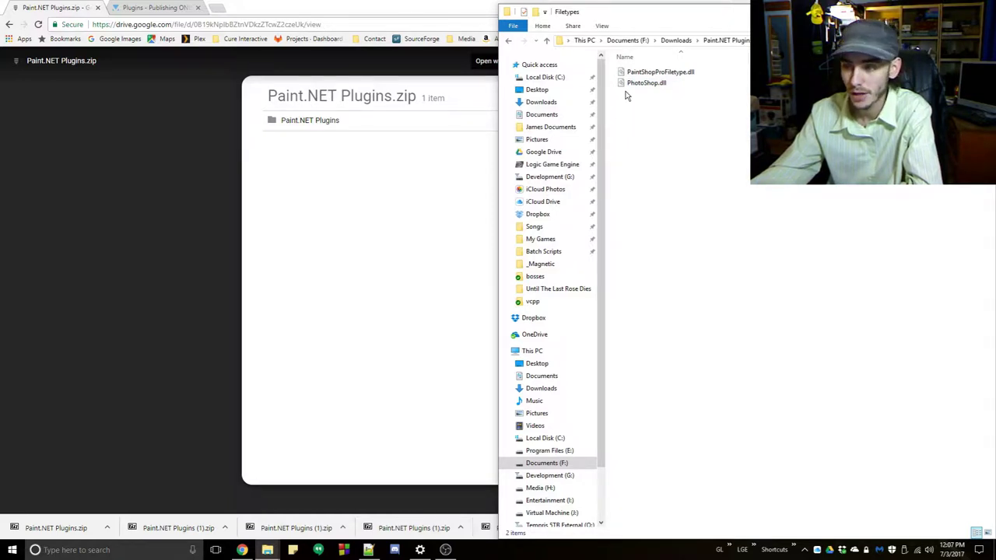
{"action": "left_click", "coordinate": [508, 40]}
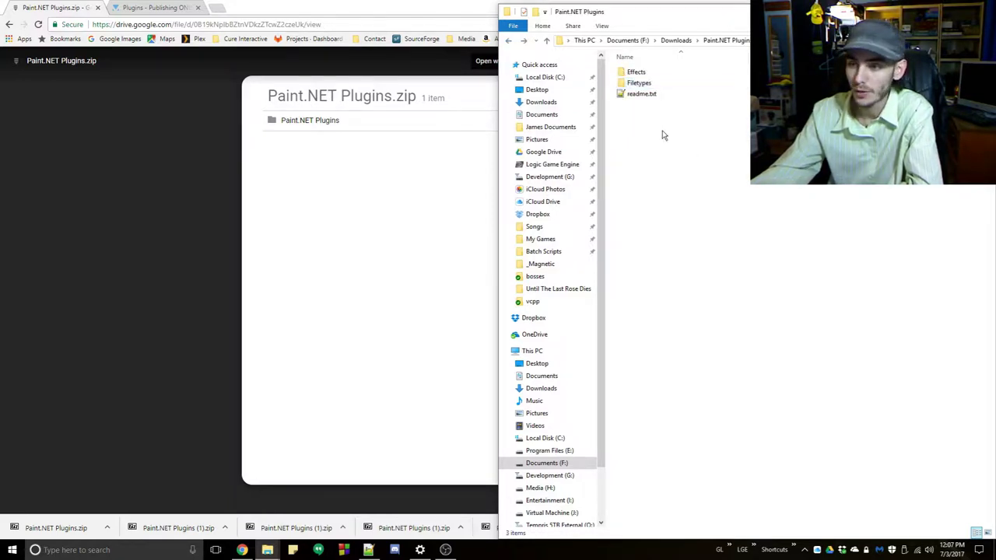
{"action": "right_click", "coordinate": [662, 130]}
{"action": "left_click", "coordinate": [677, 170]}
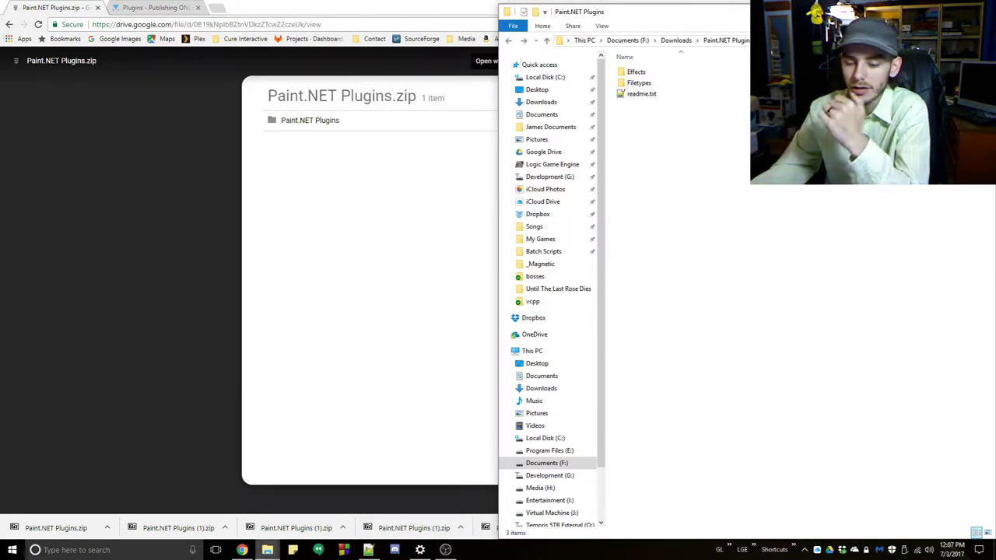
{"action": "mouse_move", "coordinate": [267, 551]}
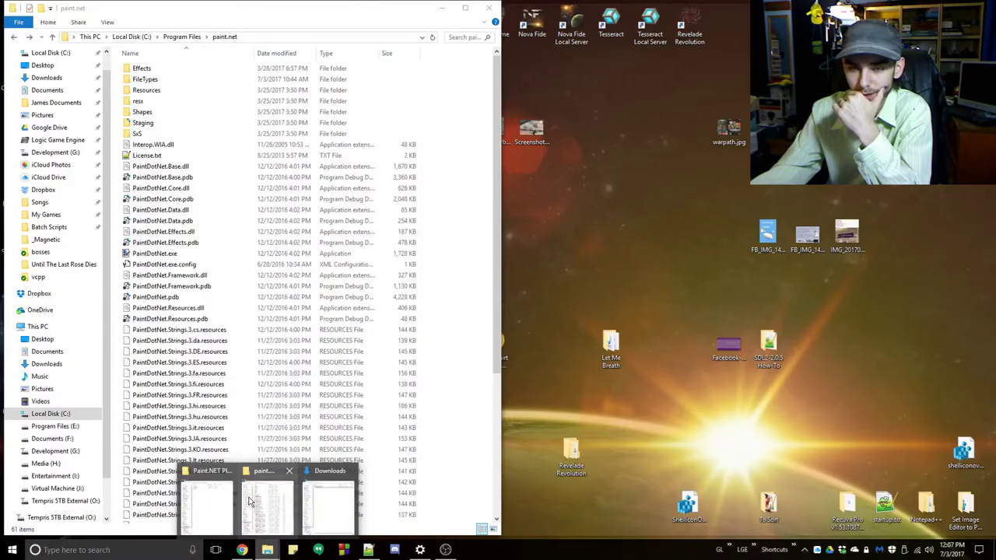
In the C:\Program Files\paint.net window, open the Effects folder and select AlphaMask.dll.
{"action": "left_click", "coordinate": [250, 502]}
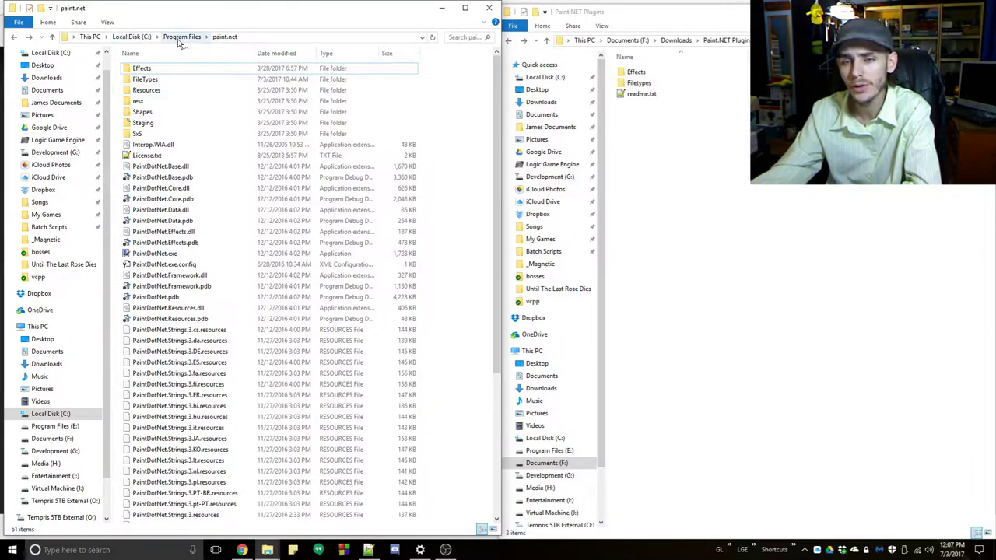
{"action": "left_click", "coordinate": [137, 69]}
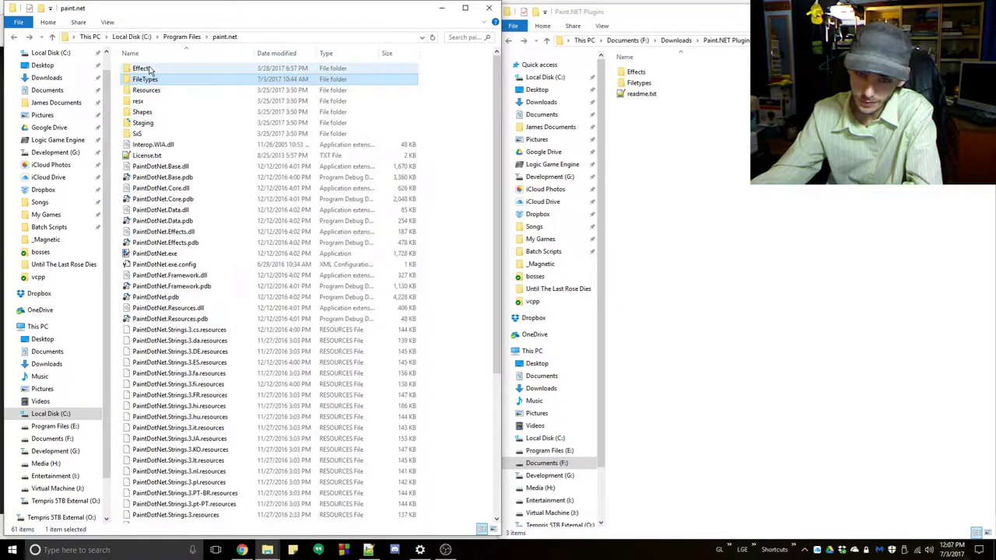
{"action": "left_click", "coordinate": [152, 80]}
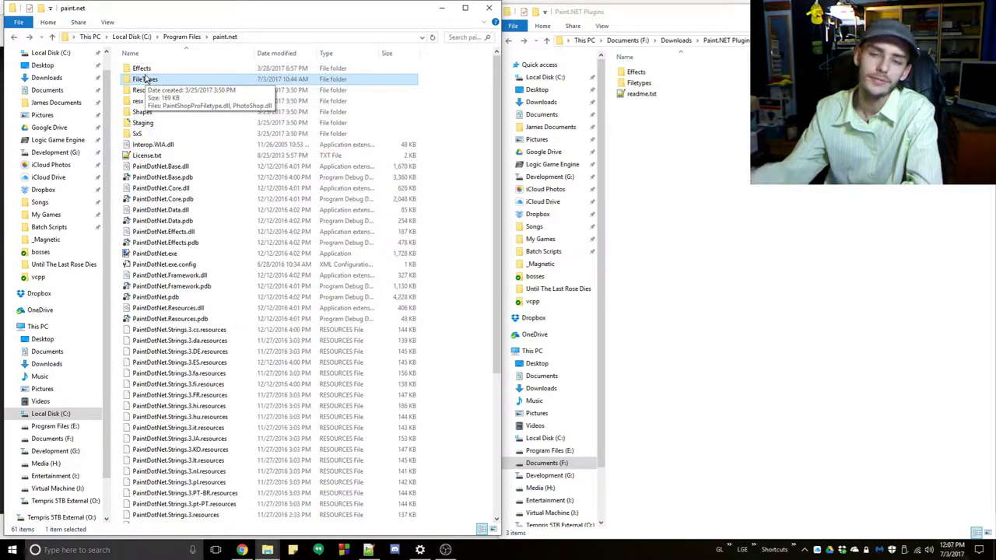
{"action": "left_click", "coordinate": [145, 69]}
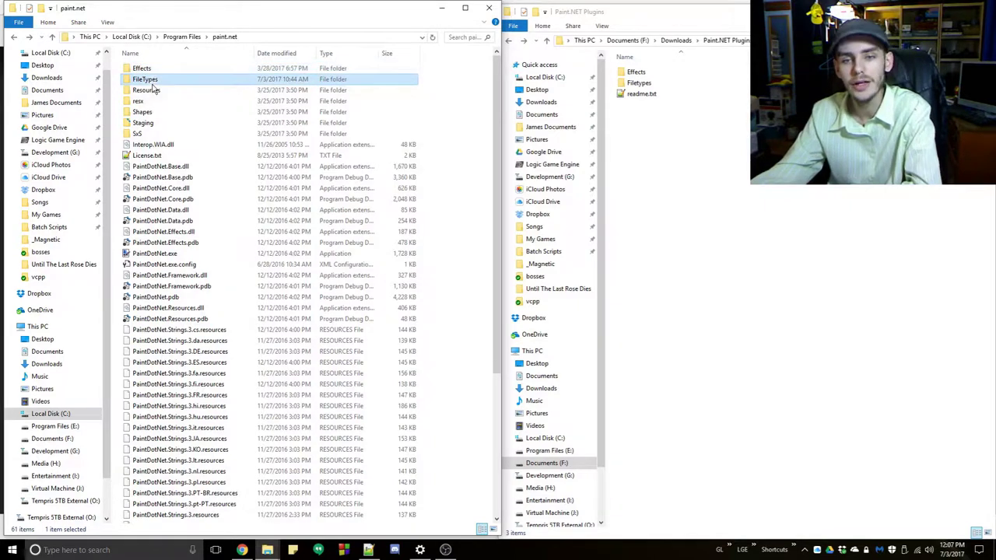
{"action": "double_click", "coordinate": [149, 70]}
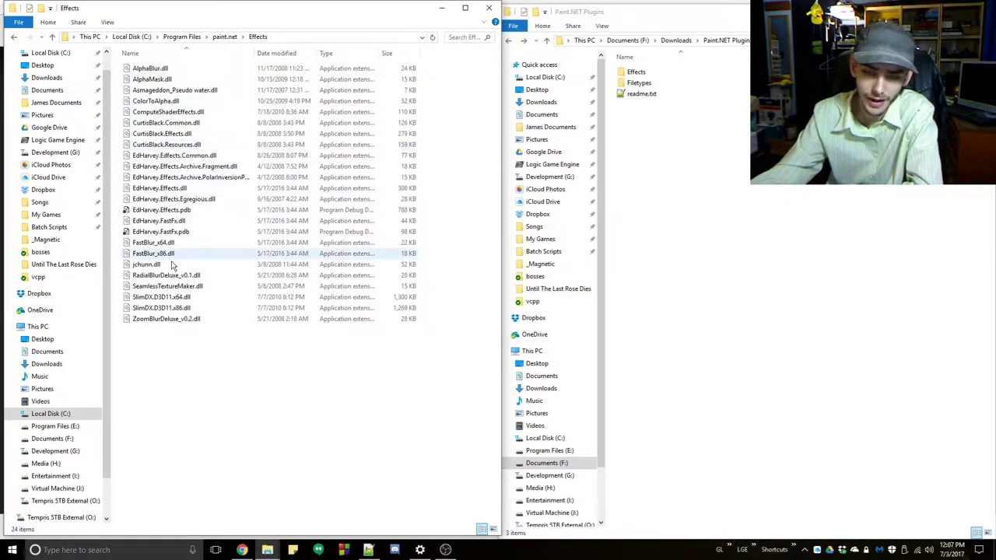
{"action": "left_click", "coordinate": [161, 82]}
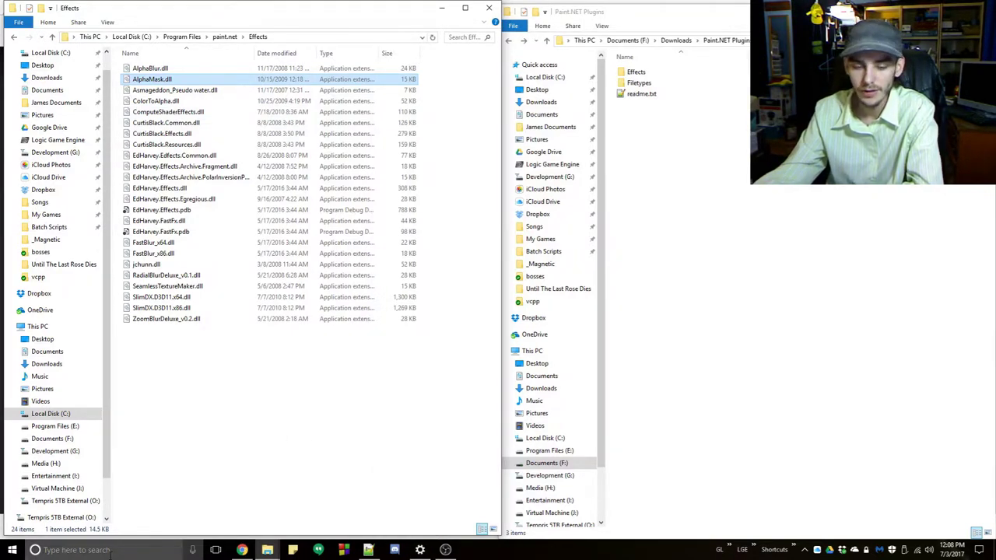
Launch paint.net from the Start search and pick rectangle selection.
{"action": "left_click", "coordinate": [110, 552]}
{"action": "type", "text": "paint"}
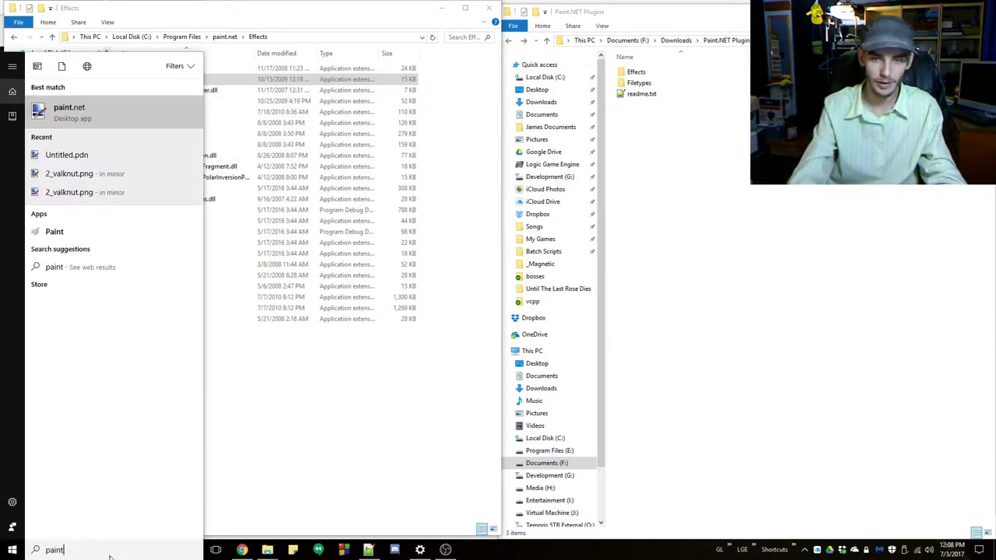
{"action": "key", "text": "Return"}
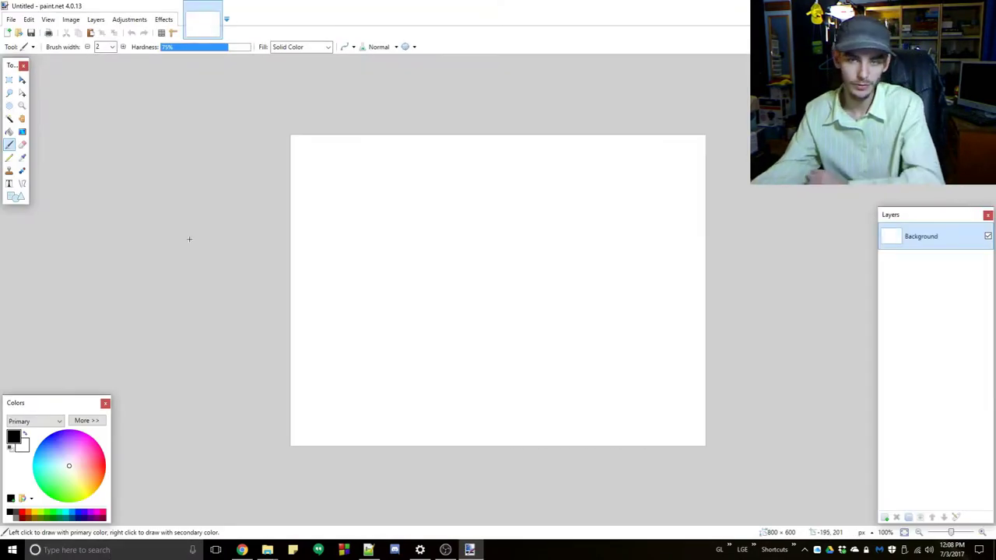
{"action": "left_click", "coordinate": [10, 80]}
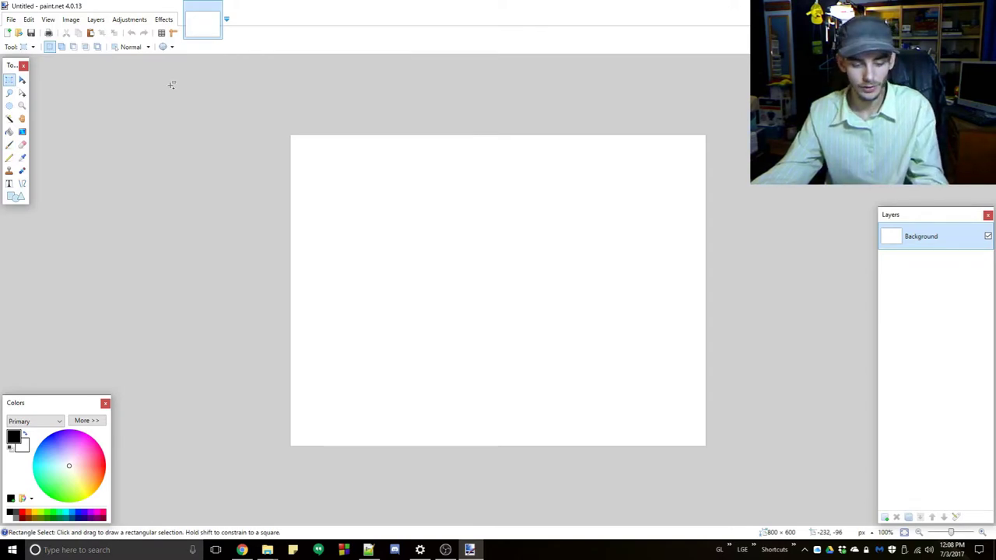
Resize the canvas to 600 × 600 pixels with Ctrl+Shift+R.
{"action": "key", "text": "ctrl+shift+r"}
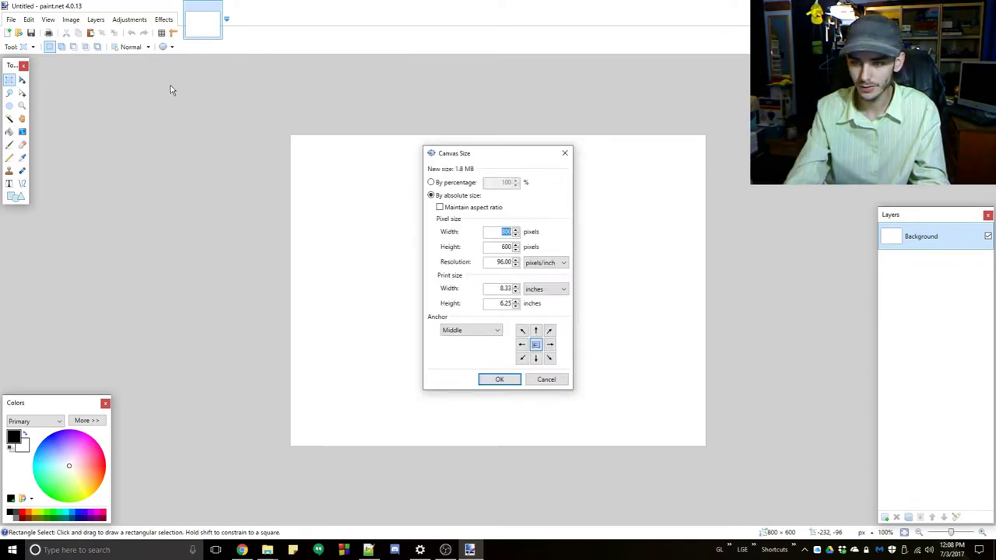
{"action": "type", "text": "600"}
{"action": "key", "text": "Return"}
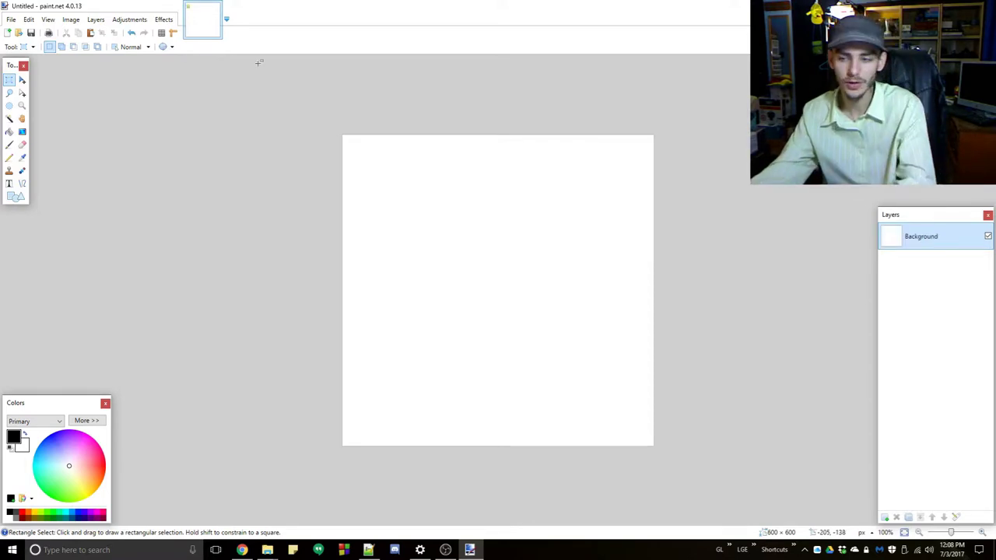
On a new layer, draw a centred 470 × 470 square outline with the Shapes tool.
{"action": "left_click", "coordinate": [16, 196]}
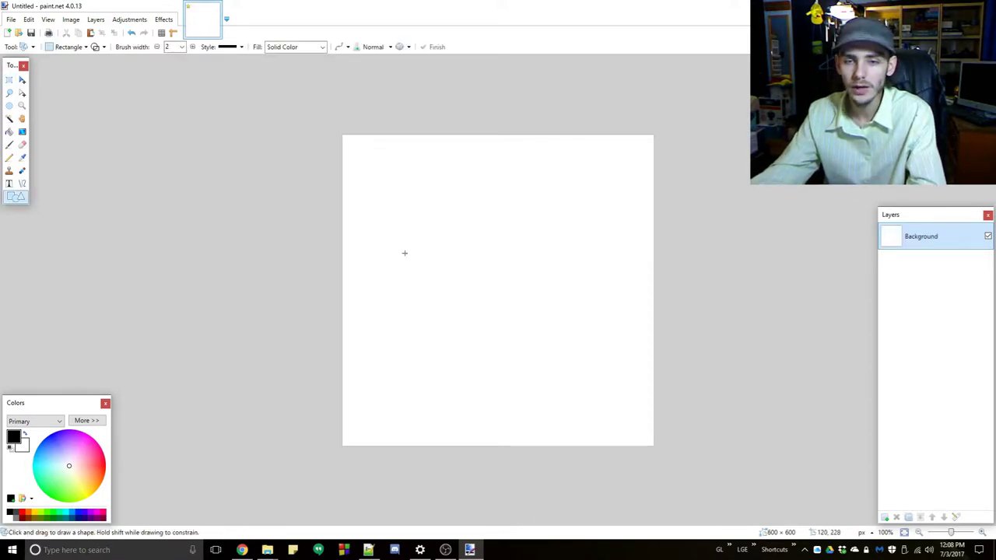
{"action": "left_click", "coordinate": [884, 516]}
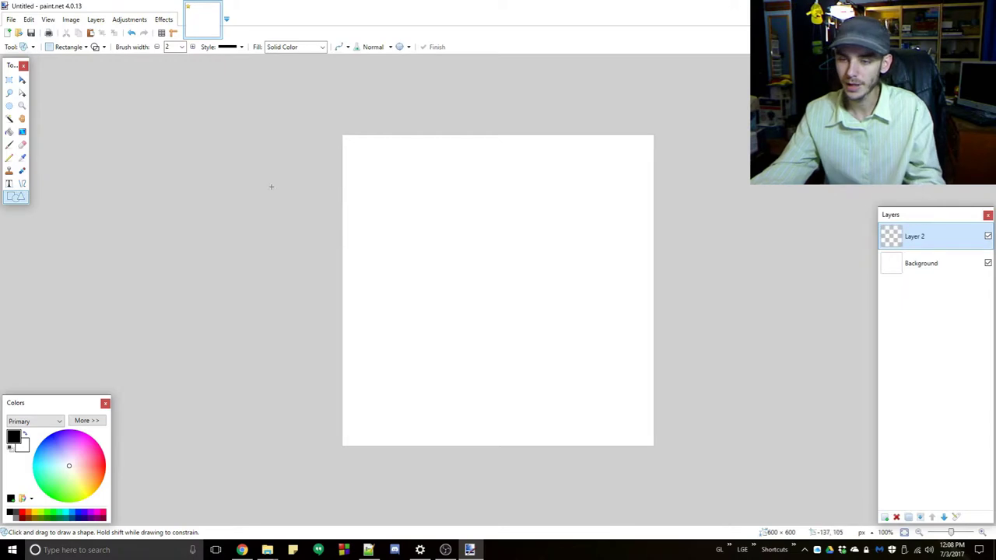
{"action": "left_click_drag", "start_coordinate": [379, 163], "coordinate": [623, 431]}
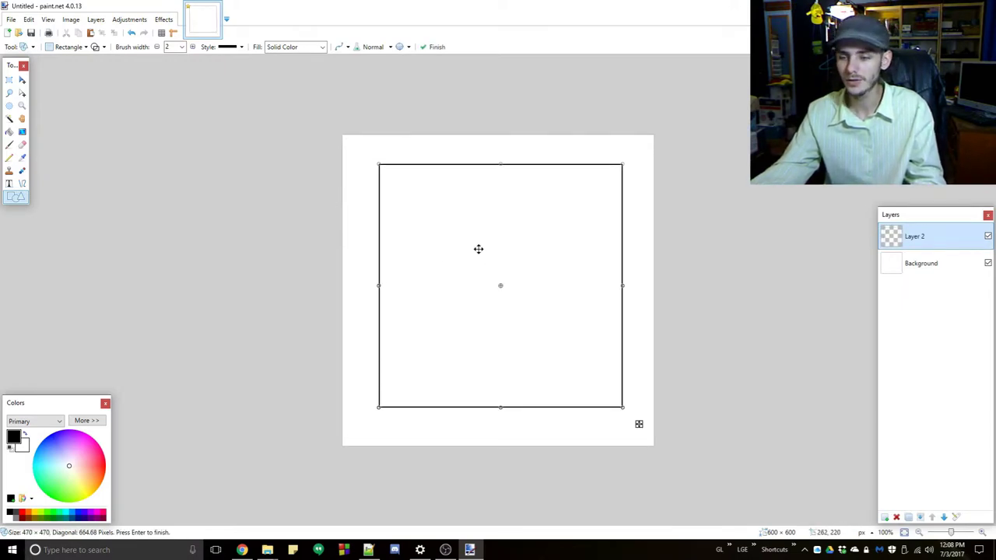
{"action": "left_click_drag", "start_coordinate": [478, 249], "coordinate": [476, 251]}
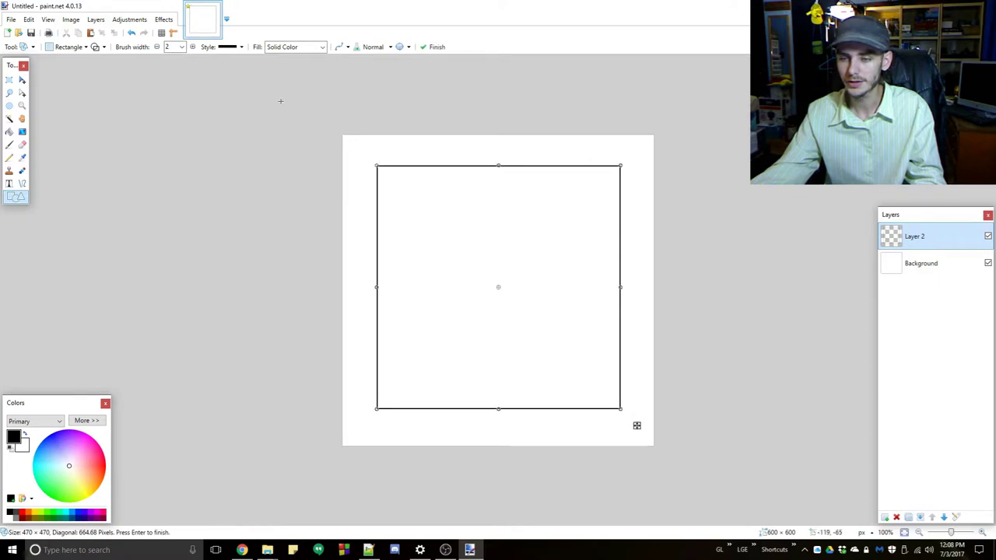
Raise the brush width to 125, finish the frame, and duplicate its layer.
{"action": "scroll", "coordinate": [173, 44], "scroll_direction": "up", "scroll_amount": 15}
{"action": "scroll", "coordinate": [172, 43], "scroll_direction": "up", "scroll_amount": 5}
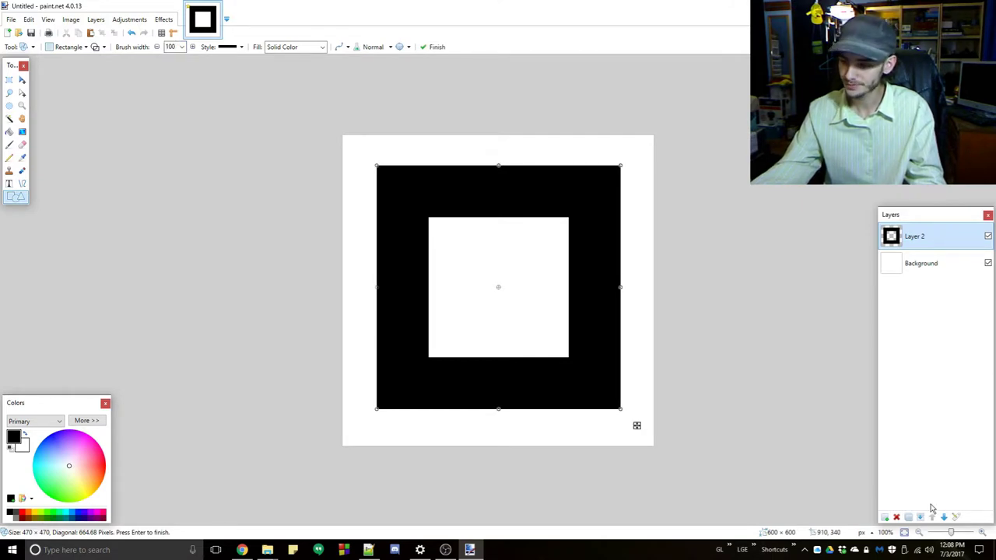
{"action": "scroll", "coordinate": [175, 46], "scroll_direction": "down", "scroll_amount": 2}
{"action": "scroll", "coordinate": [175, 47], "scroll_direction": "up", "scroll_amount": 10}
{"action": "scroll", "coordinate": [175, 47], "scroll_direction": "down", "scroll_amount": 8}
{"action": "scroll", "coordinate": [175, 46], "scroll_direction": "up", "scroll_amount": 1}
{"action": "left_click", "coordinate": [908, 518]}
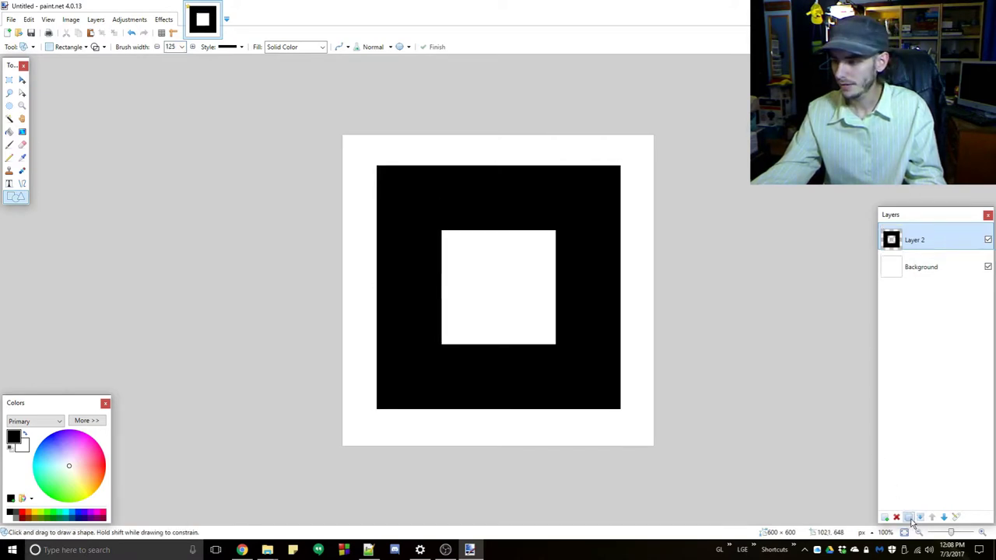
Rotate the top frame copy 45° and shift it right, then select the whole canvas.
{"action": "left_click", "coordinate": [22, 80]}
{"action": "left_click_drag", "start_coordinate": [669, 462], "coordinate": [739, 288]}
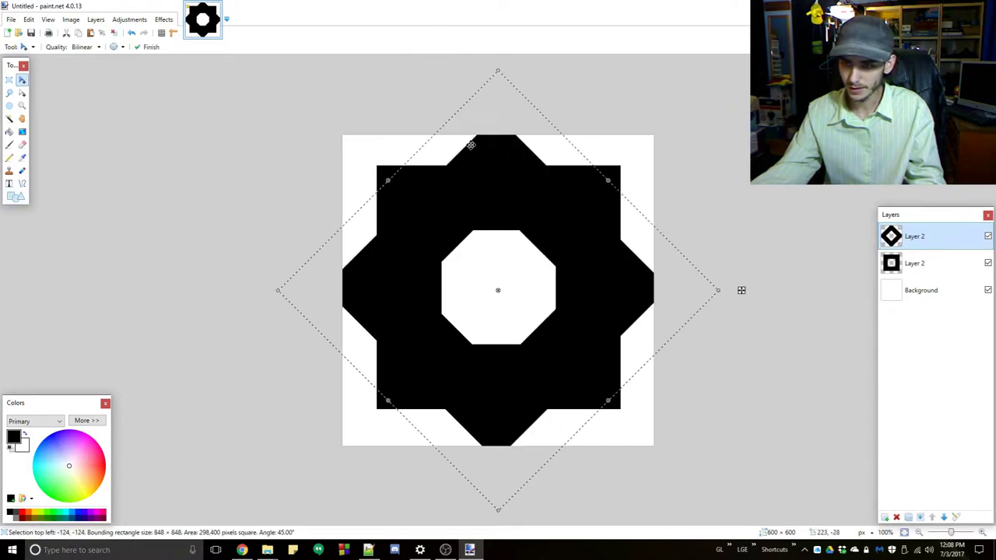
{"action": "left_click_drag", "start_coordinate": [448, 181], "coordinate": [609, 183]}
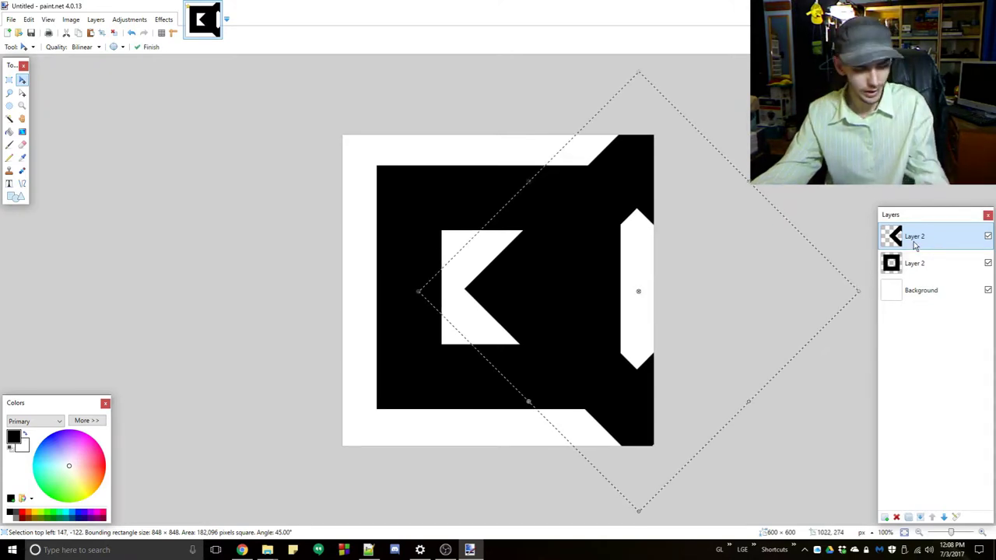
{"action": "key", "text": "ctrl+a"}
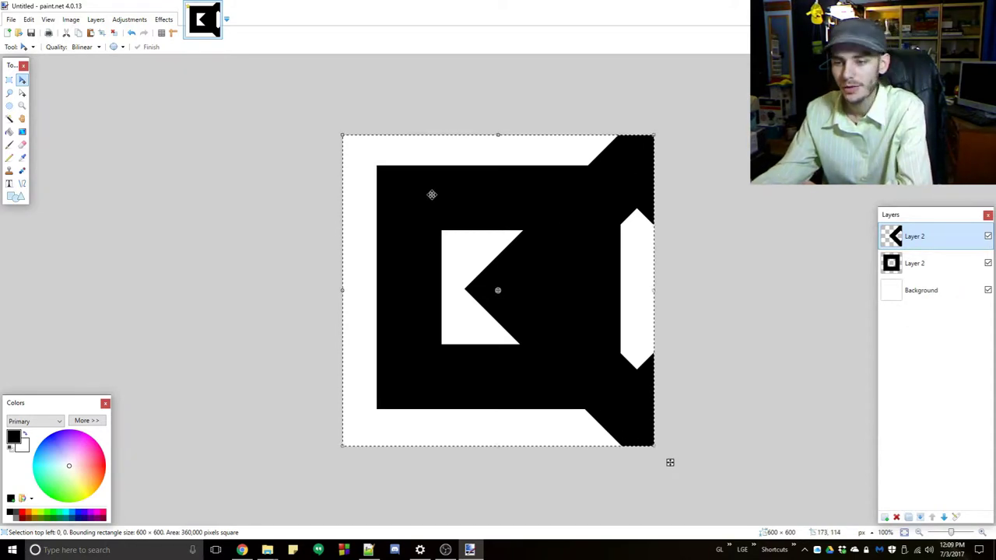
Hide the rotated copy, select the lower Layer 2, and open the Alpha Mask settings beside the canvas.
{"action": "left_click", "coordinate": [988, 236]}
{"action": "left_click", "coordinate": [939, 262]}
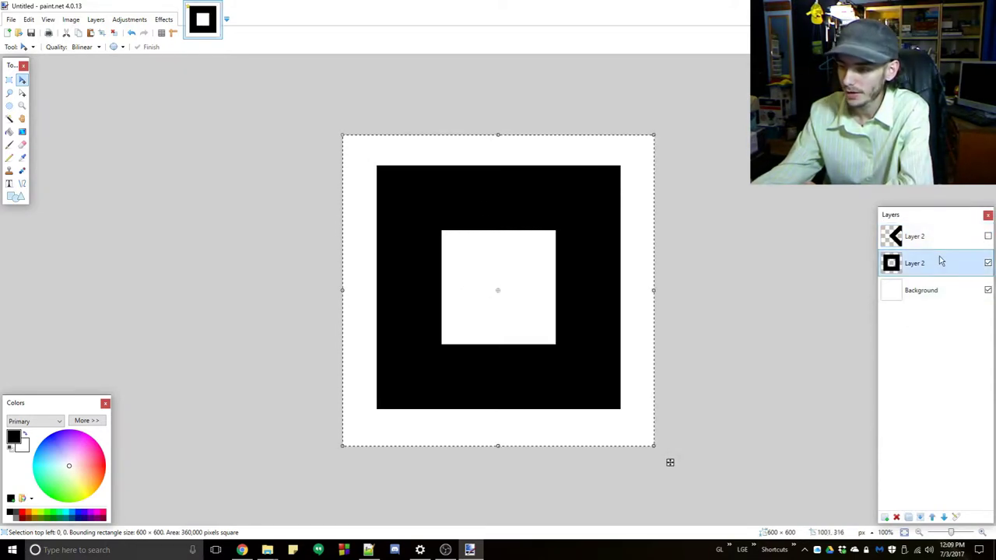
{"action": "left_click", "coordinate": [164, 19]}
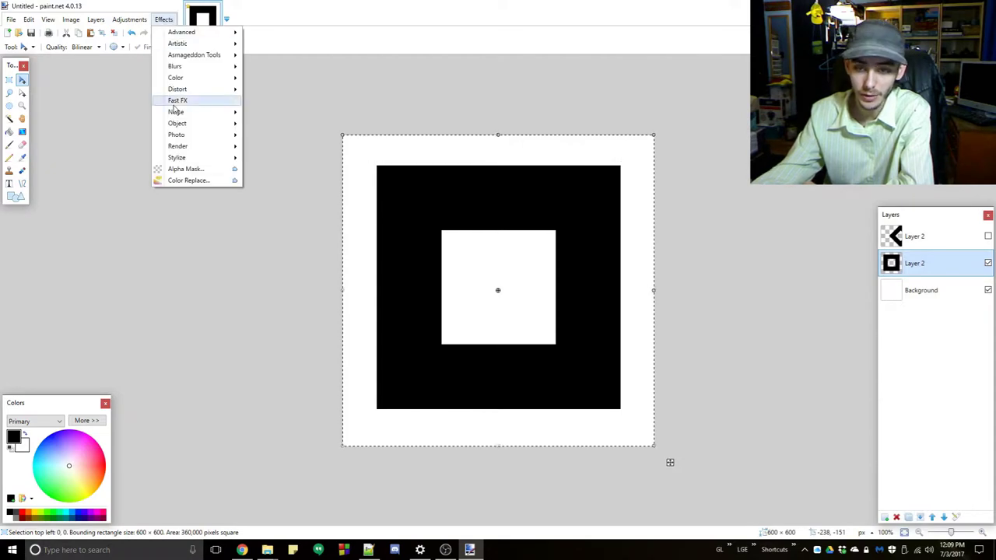
{"action": "left_click", "coordinate": [168, 170]}
{"action": "left_click_drag", "start_coordinate": [424, 238], "coordinate": [144, 225]}
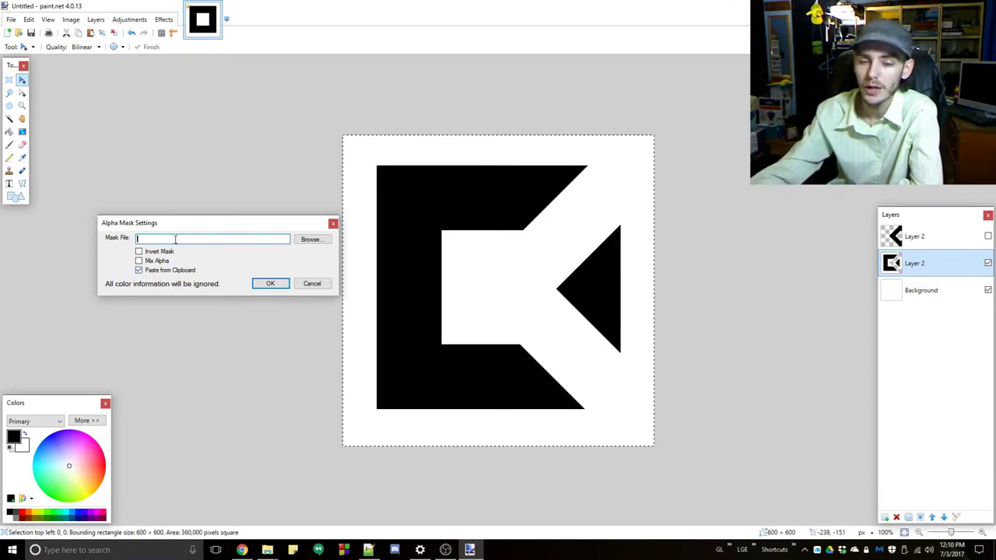
Apply the alpha mask, hide the Background to check transparency, then undo the mask.
{"action": "left_click", "coordinate": [278, 284]}
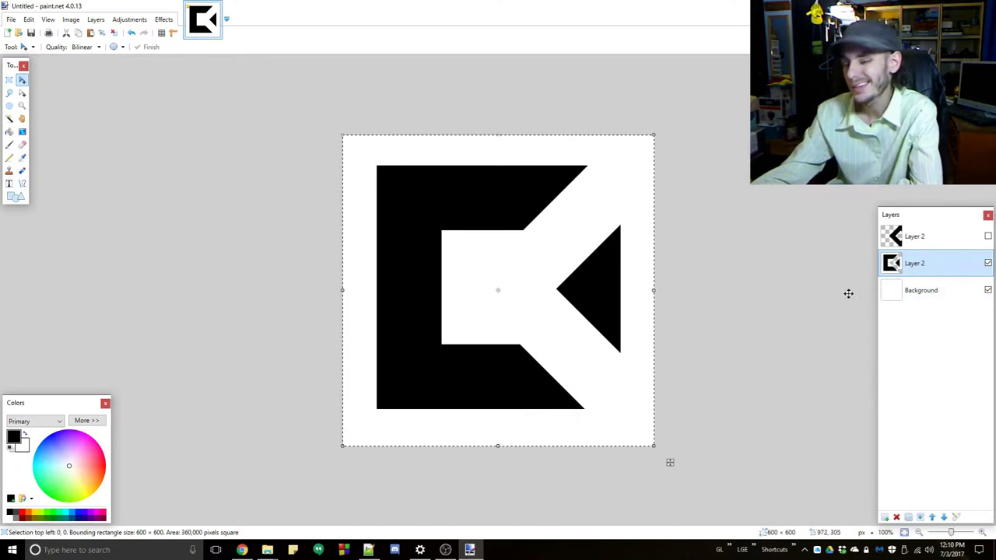
{"action": "left_click", "coordinate": [988, 290]}
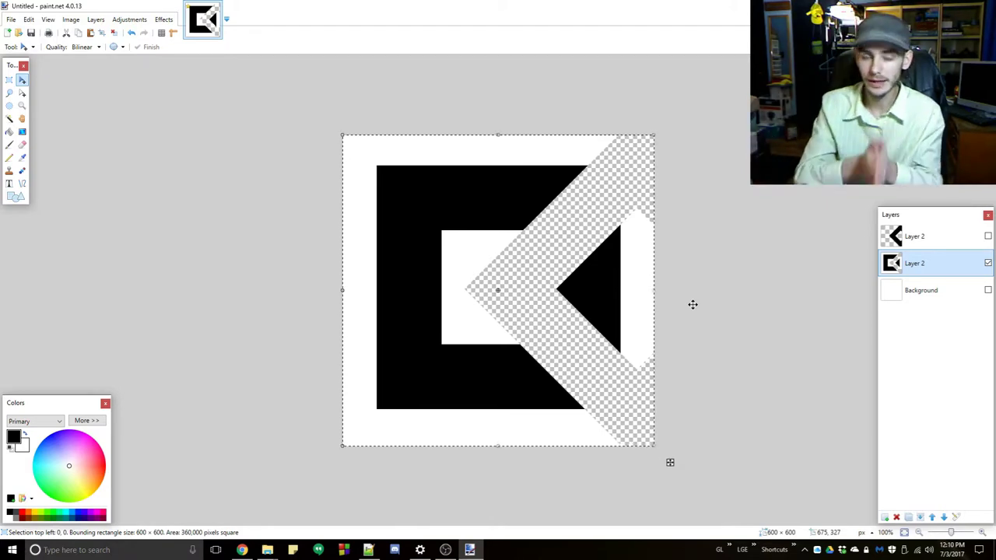
{"action": "key", "text": "ctrl+z"}
{"action": "key", "text": "ctrl+z"}
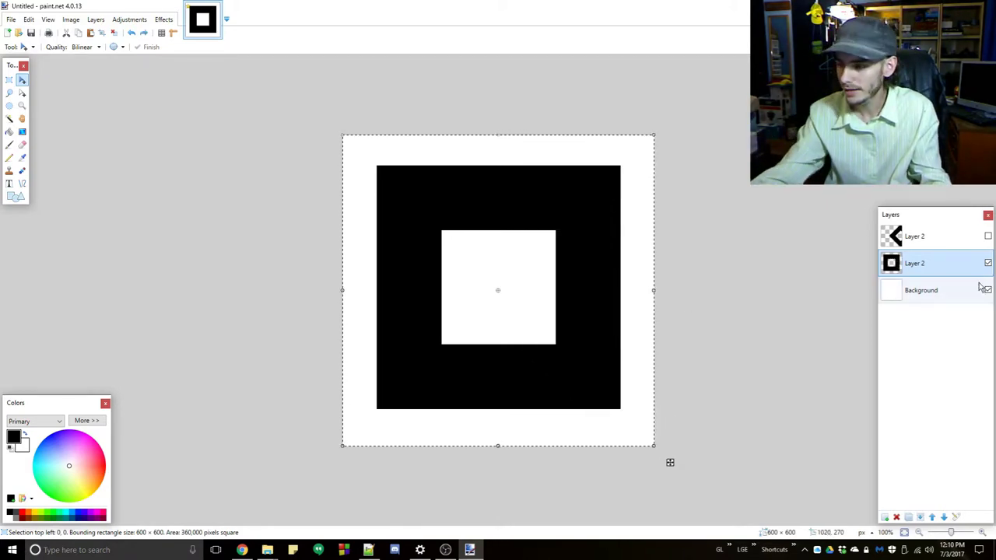
Hide the Background layer and make the lower square-frame Layer 2 active.
{"action": "left_click", "coordinate": [986, 289]}
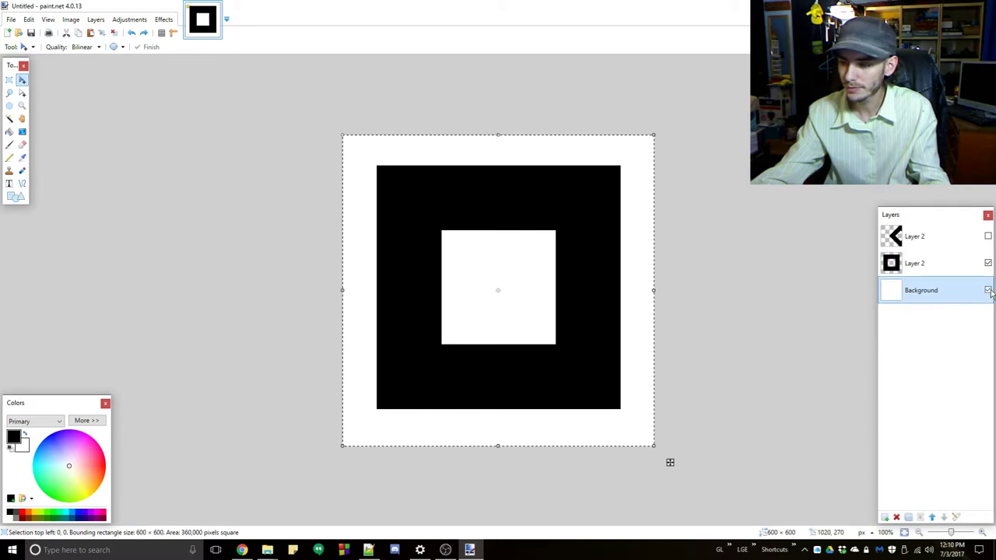
{"action": "left_click", "coordinate": [902, 238]}
{"action": "left_click", "coordinate": [891, 264]}
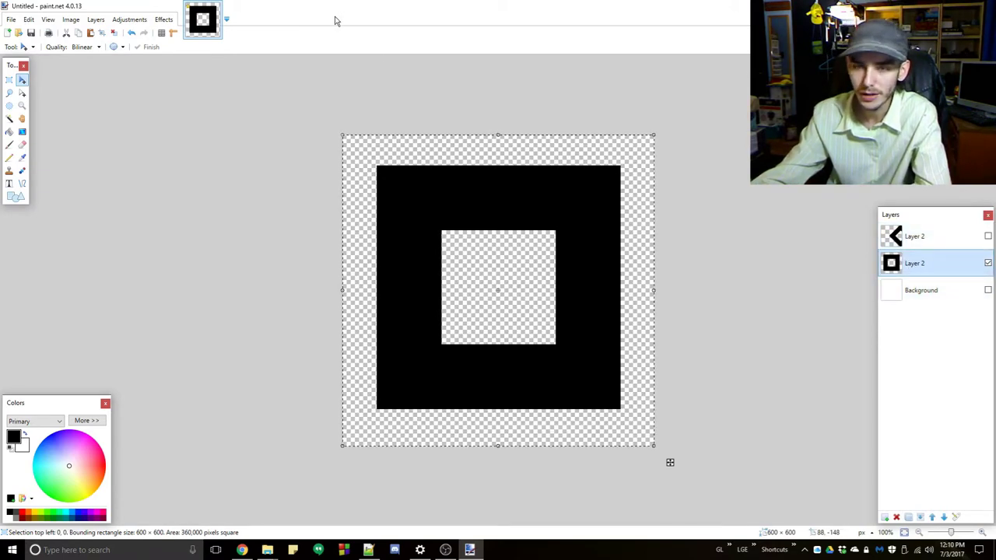
Apply Alpha Mask to Layer 2 with Invert Mask off and Mix Alpha checked.
{"action": "left_click", "coordinate": [163, 19]}
{"action": "left_click", "coordinate": [176, 187]}
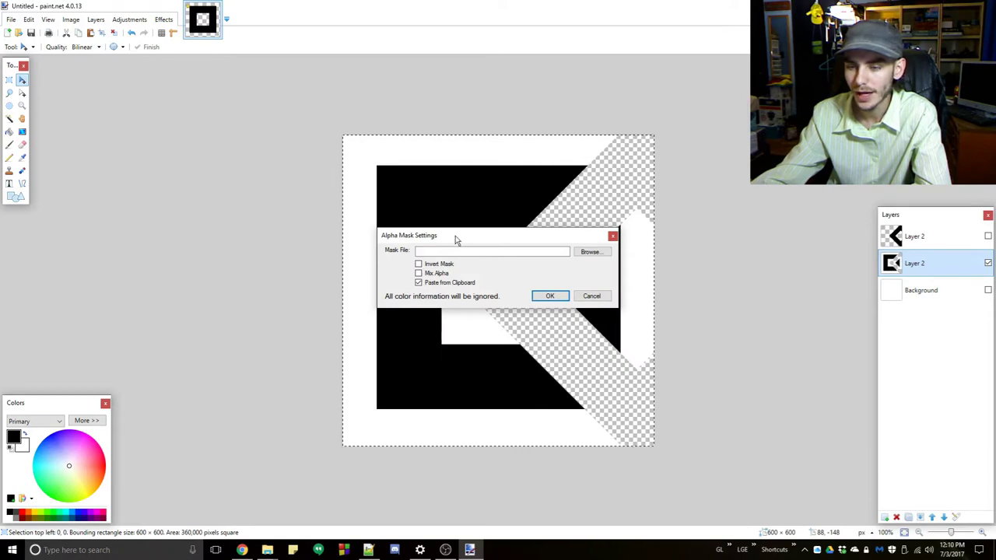
{"action": "left_click_drag", "start_coordinate": [456, 240], "coordinate": [173, 219]}
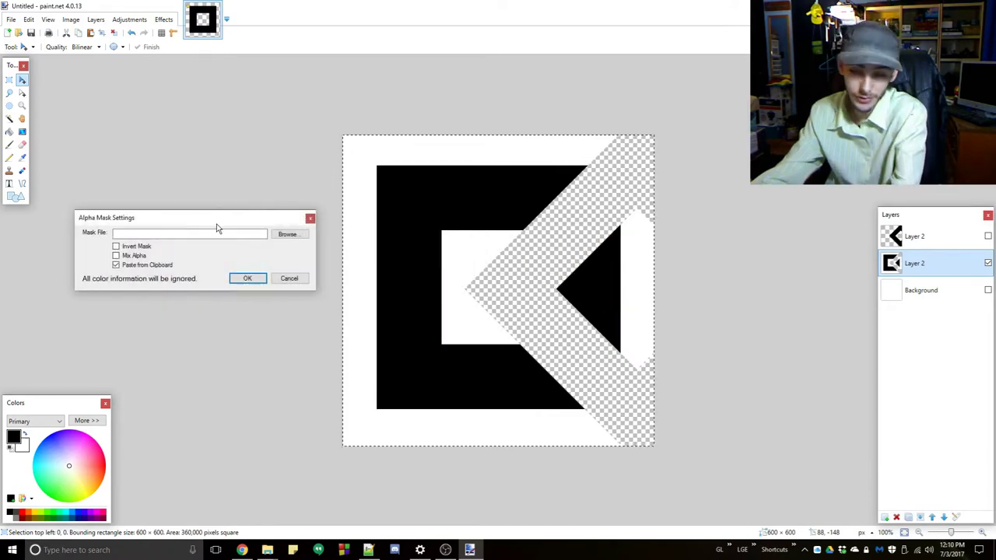
{"action": "left_click", "coordinate": [129, 248]}
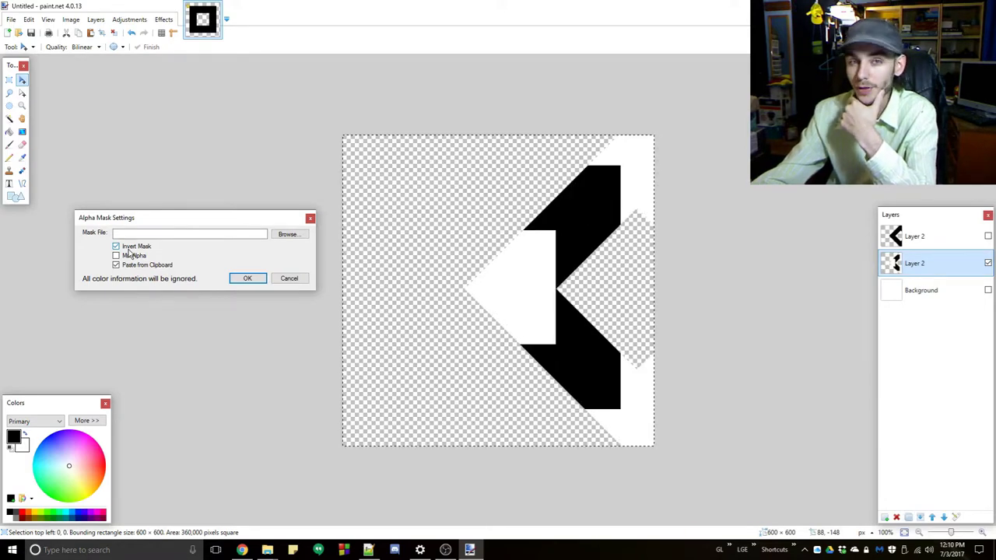
{"action": "left_click", "coordinate": [131, 248]}
{"action": "left_click", "coordinate": [133, 249]}
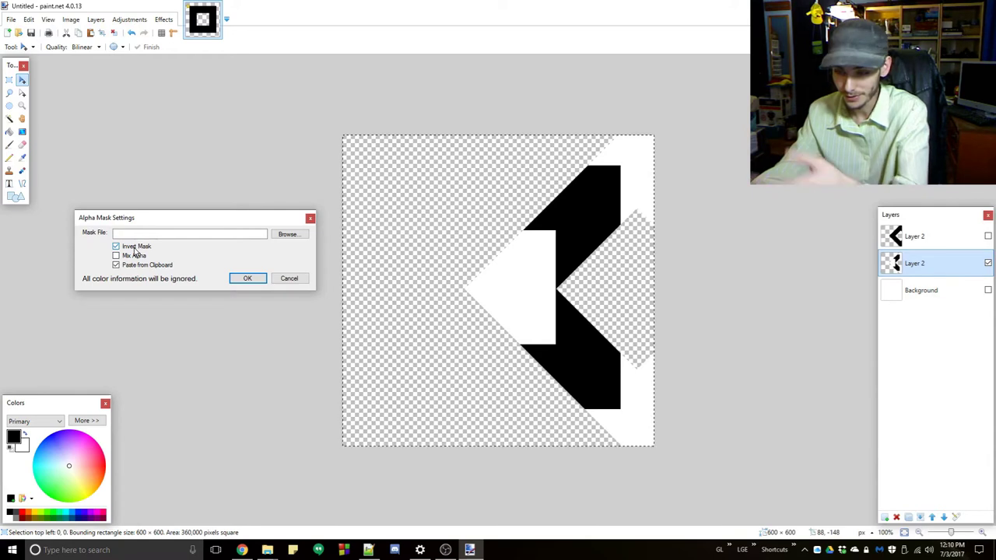
{"action": "left_click", "coordinate": [134, 249]}
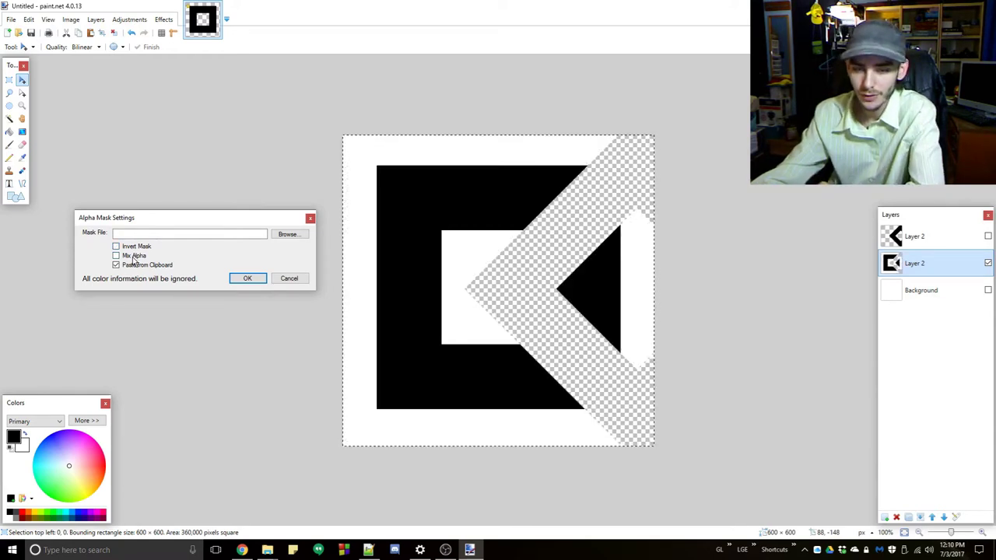
{"action": "left_click", "coordinate": [134, 257]}
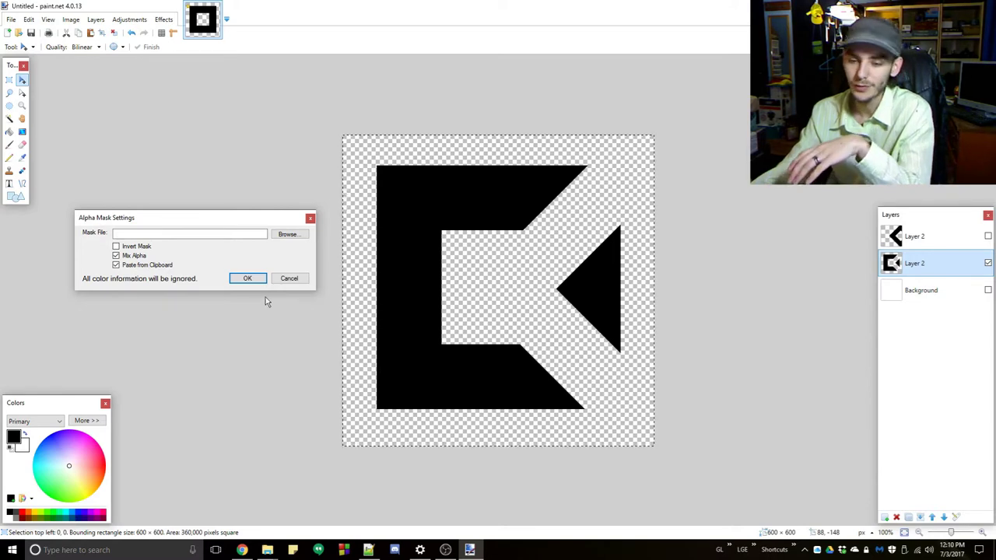
{"action": "left_click", "coordinate": [246, 278]}
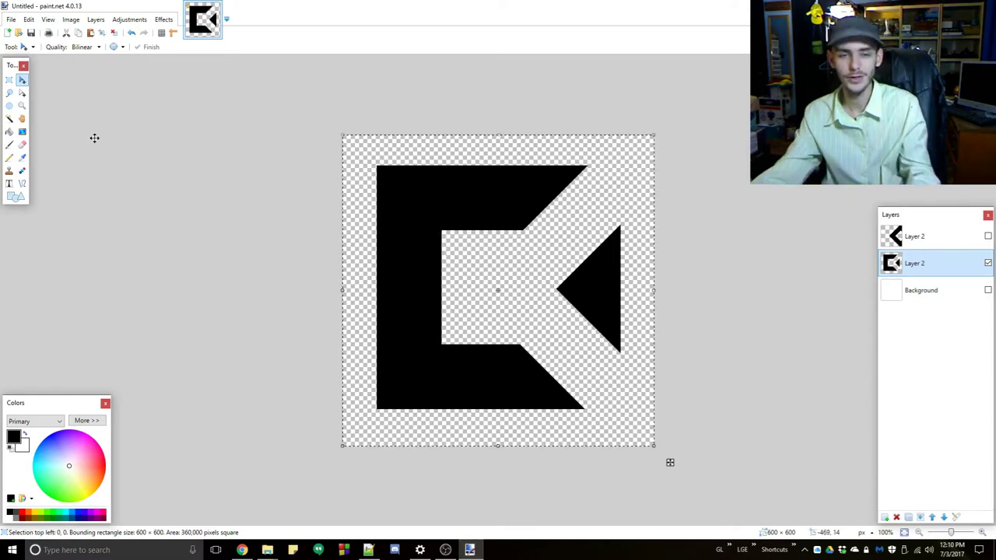
Select the whole canvas and undo Layer 2 back to its plain square frame.
{"action": "key", "text": "s"}
{"action": "key", "text": "ctrl+d"}
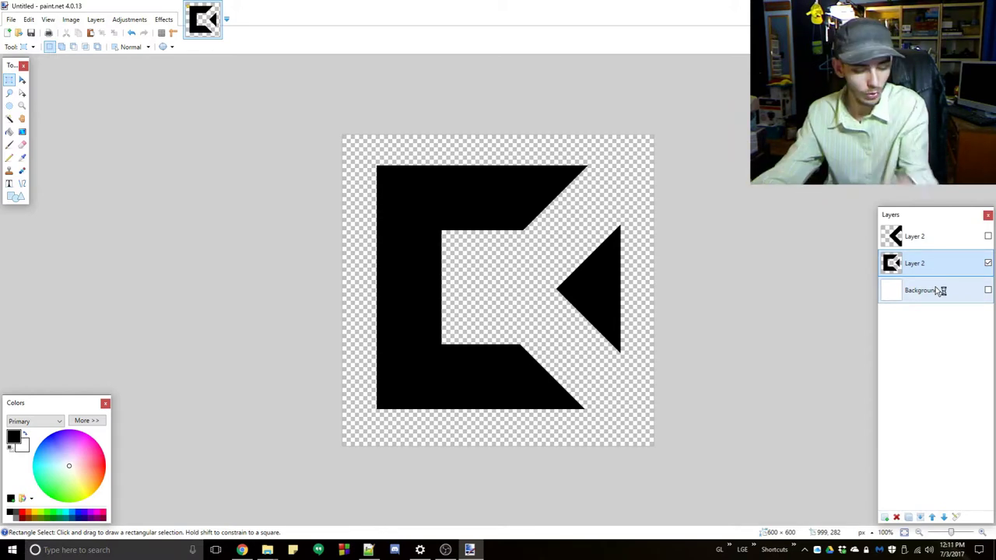
{"action": "key", "text": "ctrl+a"}
{"action": "key", "text": "ctrl+z"}
{"action": "key", "text": "ctrl+z"}
{"action": "key", "text": "ctrl+z"}
Hide Background, paste the C shape onto a new Layer 4, then reselect Layer 2.
{"action": "left_click", "coordinate": [988, 289]}
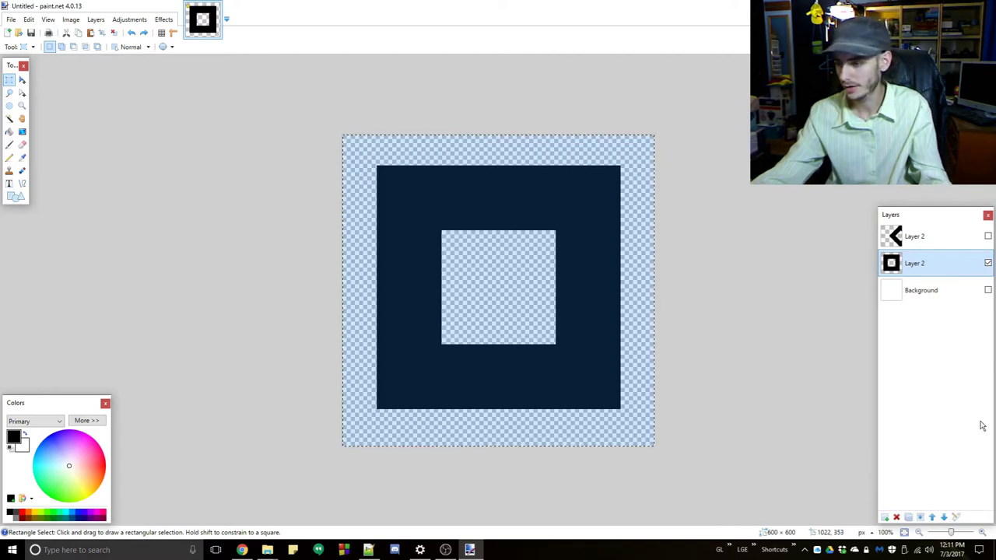
{"action": "left_click", "coordinate": [933, 290]}
{"action": "left_click", "coordinate": [884, 518]}
{"action": "key", "text": "ctrl+v"}
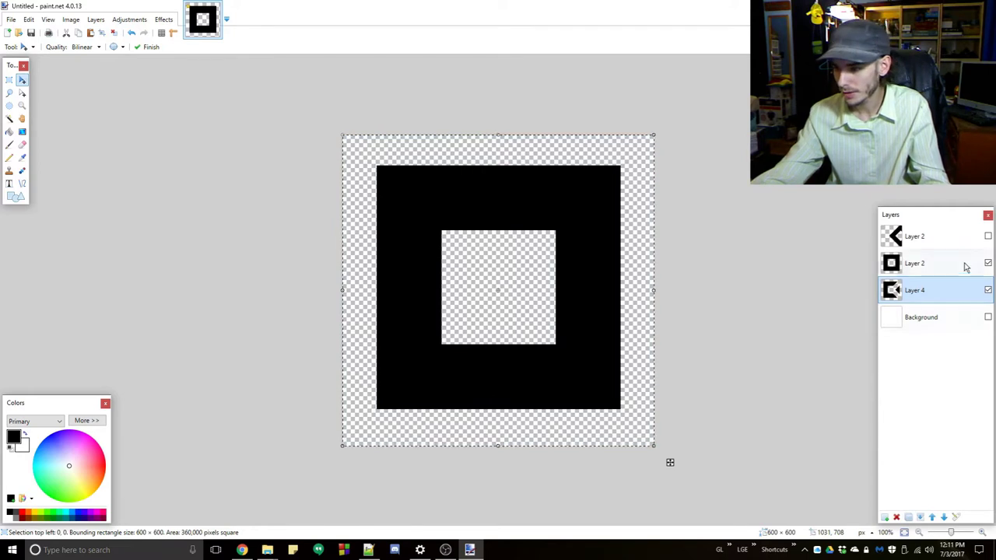
{"action": "left_click", "coordinate": [988, 262]}
{"action": "left_click", "coordinate": [988, 263]}
{"action": "left_click", "coordinate": [933, 263]}
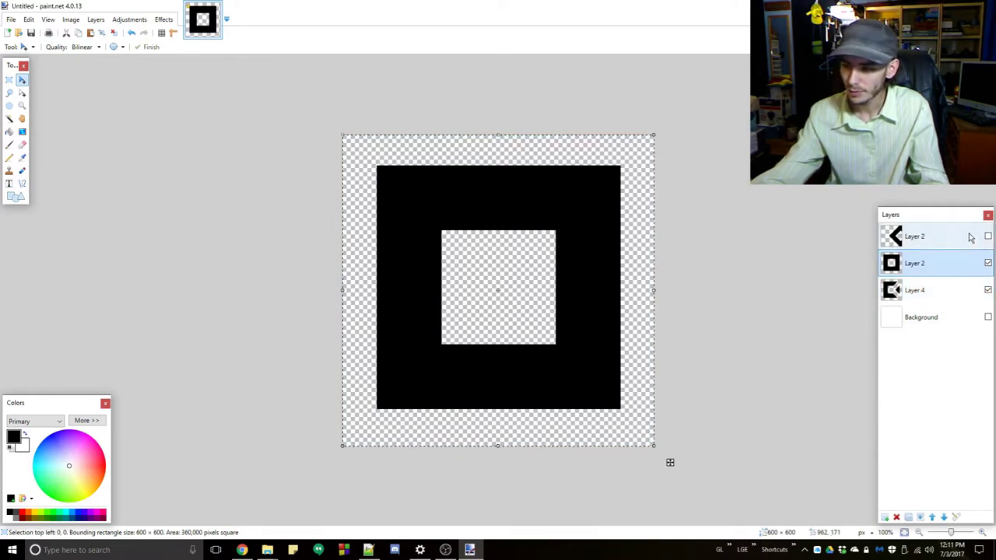
Cut the C shape out of the square frame with an inverted Alpha Mask.
{"action": "left_click", "coordinate": [166, 19]}
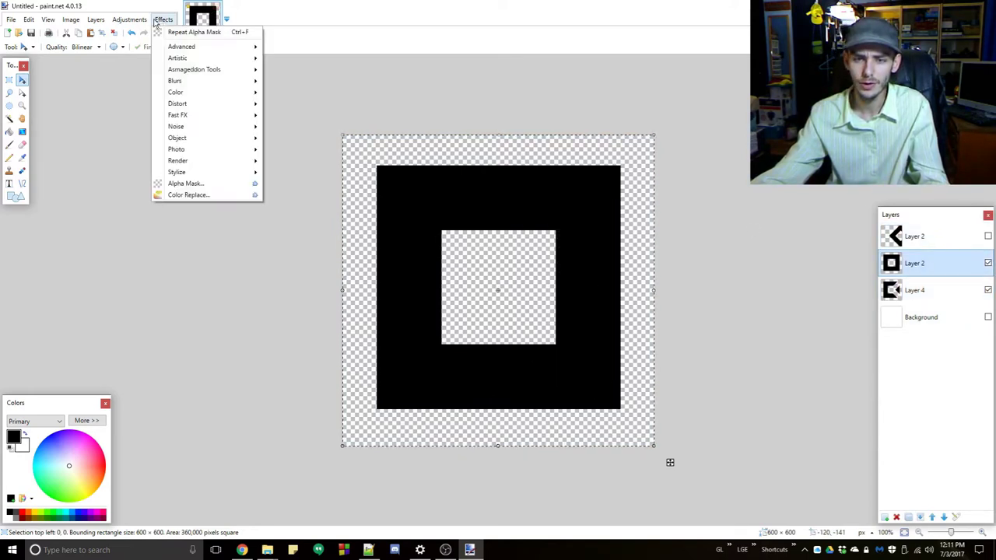
{"action": "left_click", "coordinate": [182, 182]}
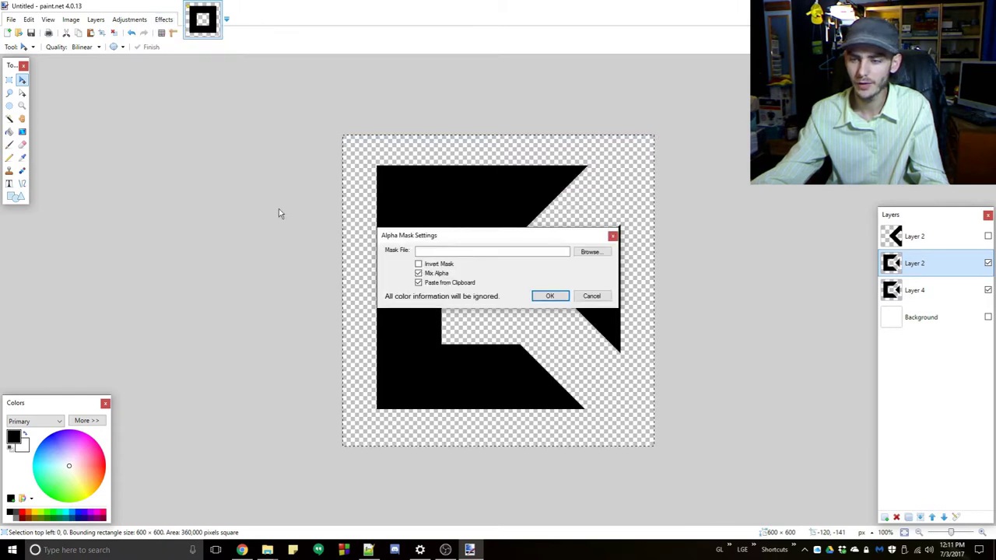
{"action": "left_click", "coordinate": [419, 264]}
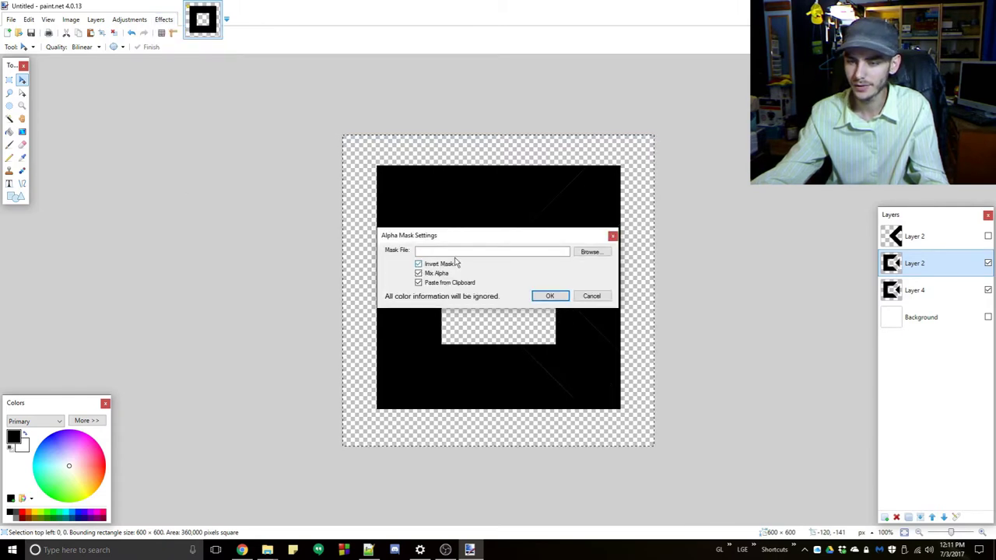
{"action": "left_click", "coordinate": [554, 297]}
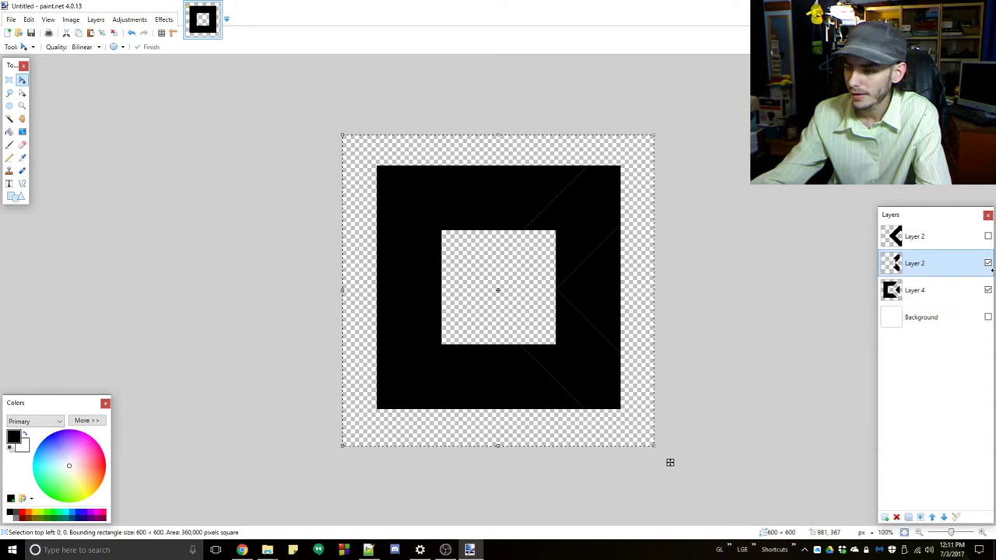
Hide Layer 4, duplicate the cut frame, flip the copy horizontally and merge it down.
{"action": "left_click", "coordinate": [988, 289]}
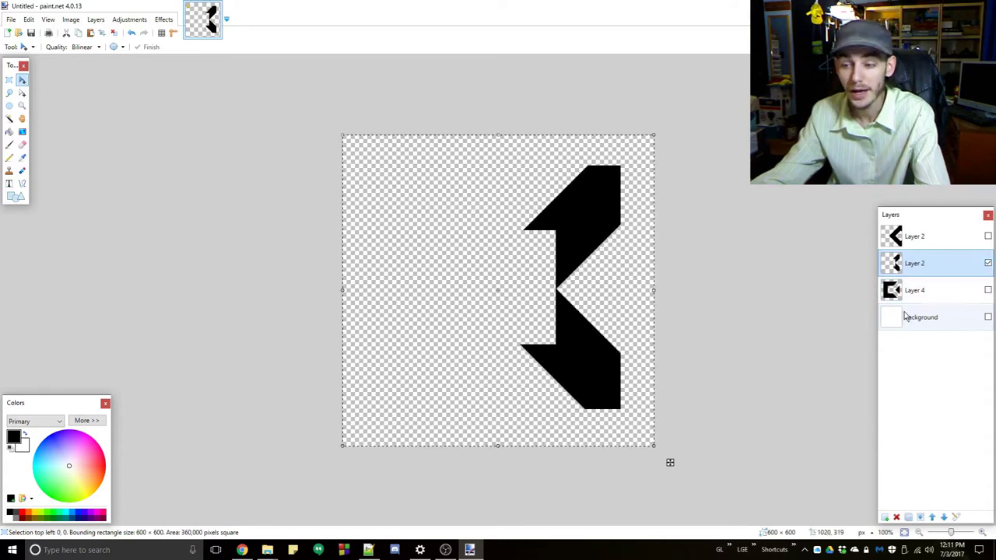
{"action": "left_click", "coordinate": [909, 517]}
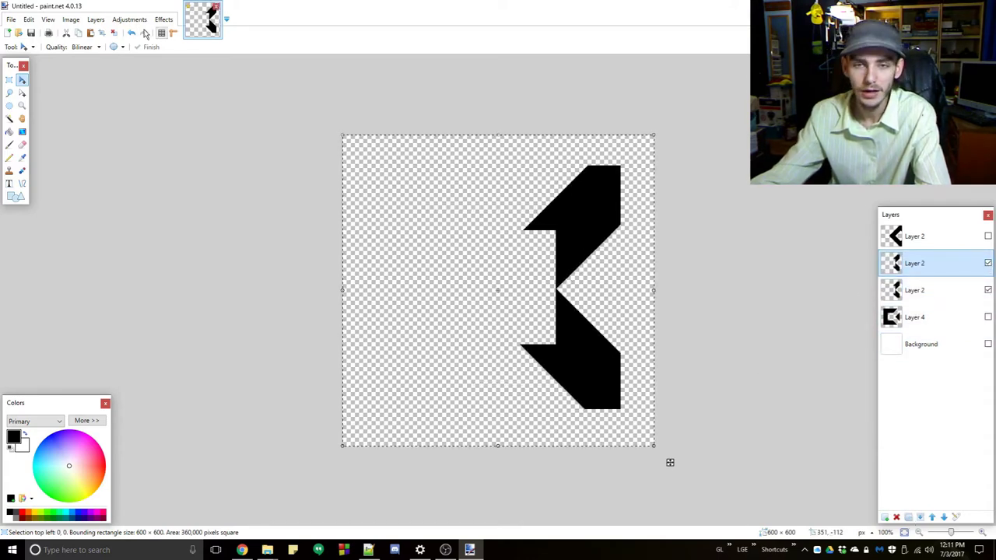
{"action": "left_click", "coordinate": [96, 20]}
{"action": "left_click", "coordinate": [122, 92]}
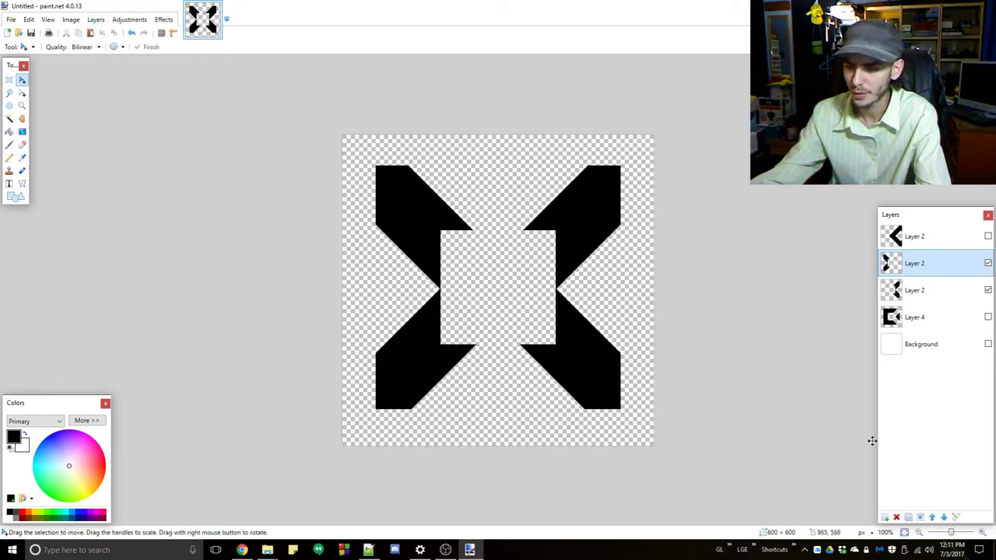
{"action": "left_click", "coordinate": [921, 517]}
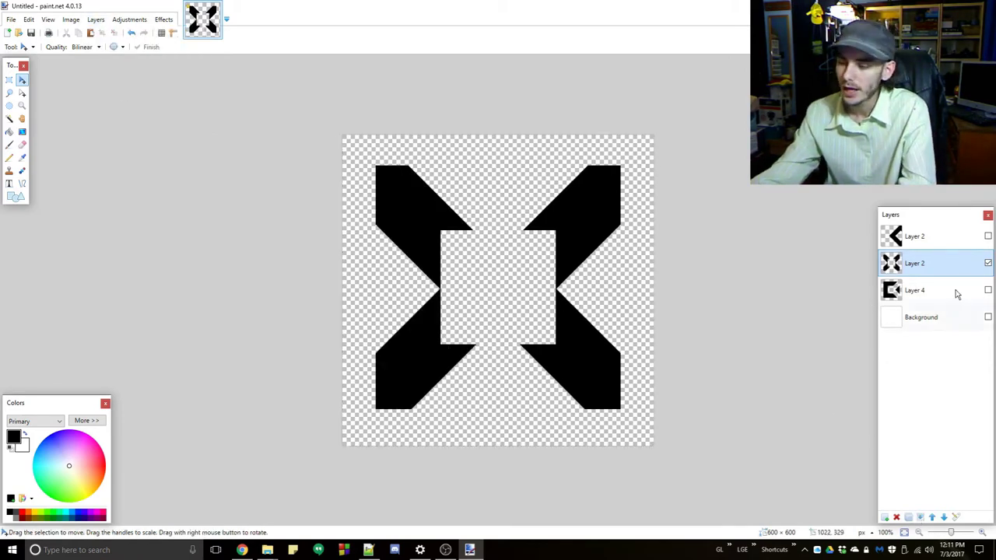
Drag the arrow layer to the bottom of the stack, keep it hidden, and show Layer 4.
{"action": "left_click", "coordinate": [988, 264]}
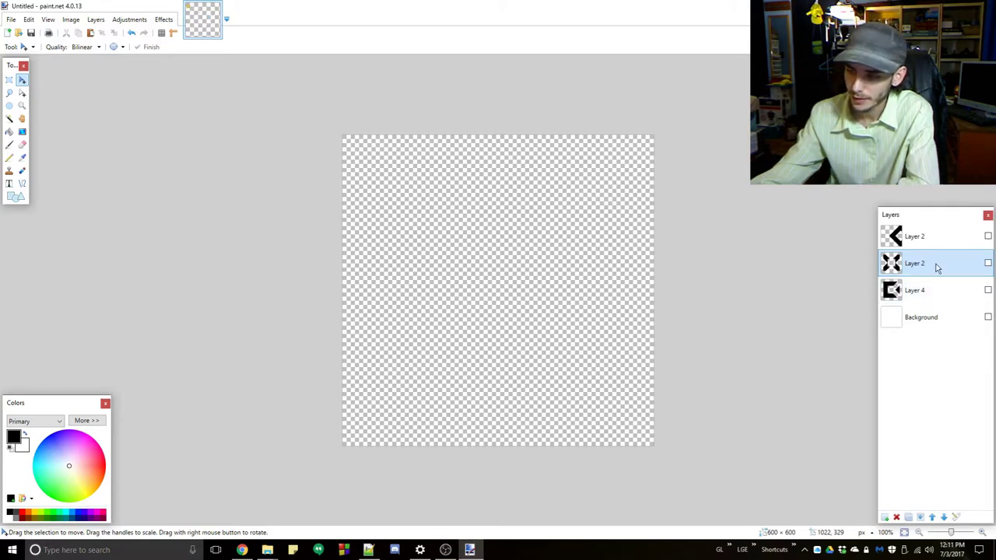
{"action": "left_click_drag", "start_coordinate": [922, 237], "coordinate": [922, 327]}
{"action": "left_click", "coordinate": [988, 317]}
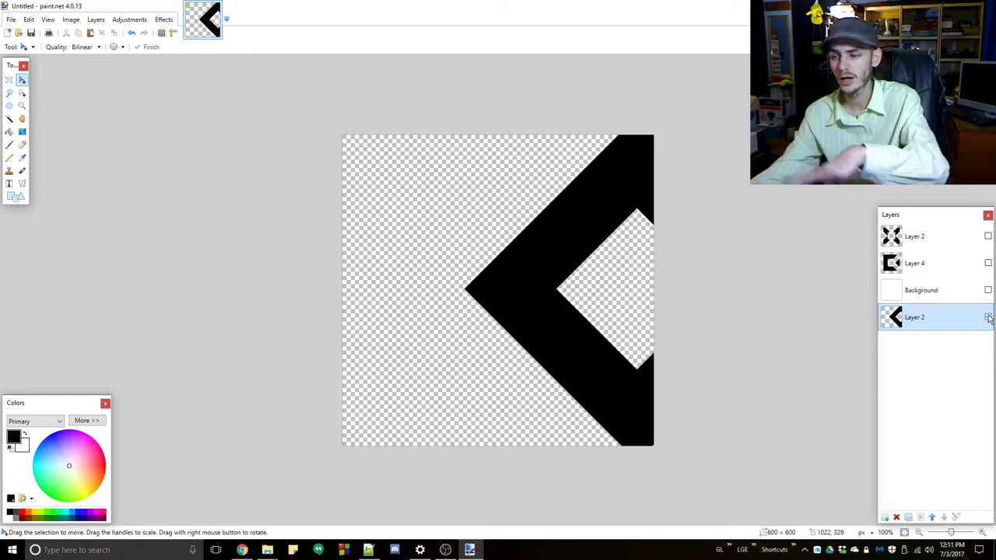
{"action": "left_click", "coordinate": [988, 318]}
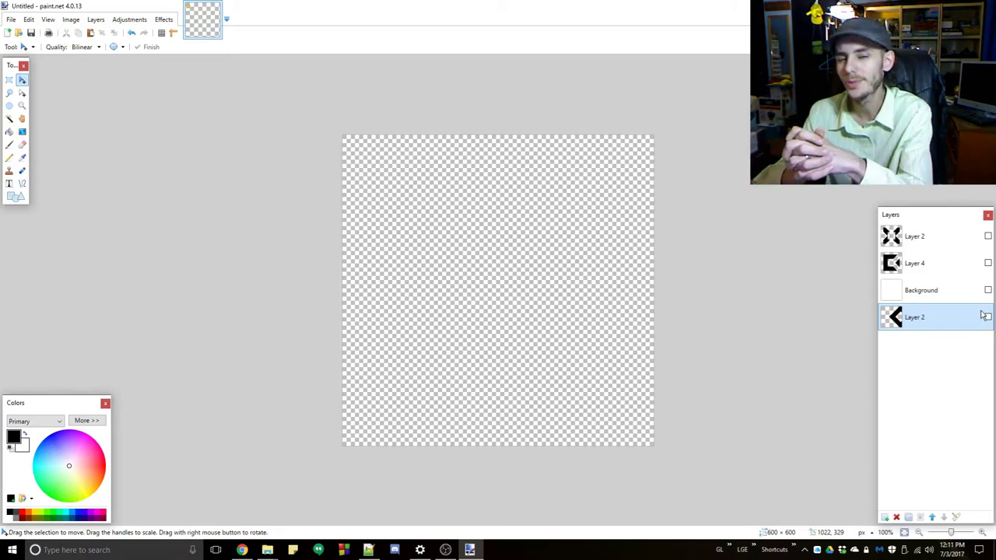
{"action": "left_click", "coordinate": [988, 263]}
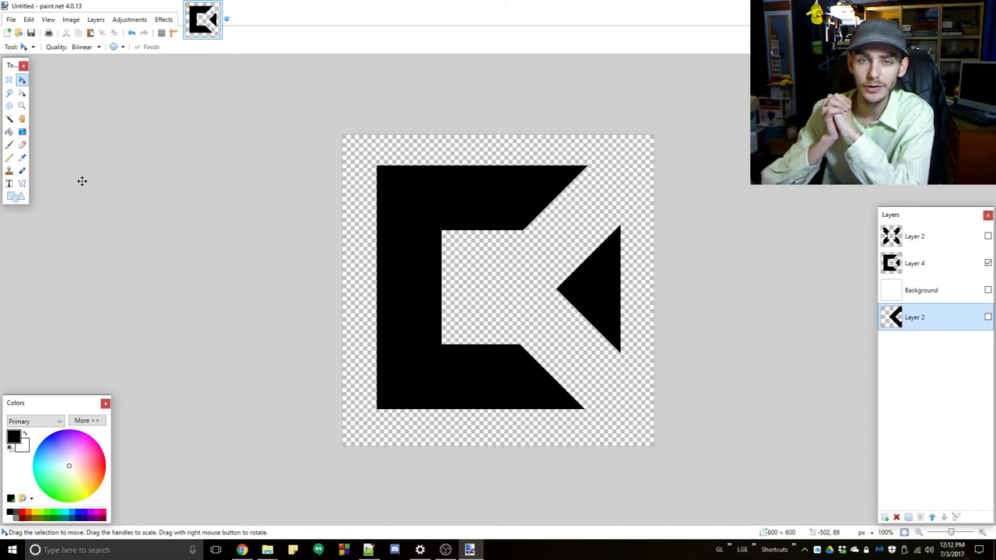
Add a new Layer 5 above Background, with the Gradient tool and a green-cyan primary colour.
{"action": "left_click", "coordinate": [22, 131]}
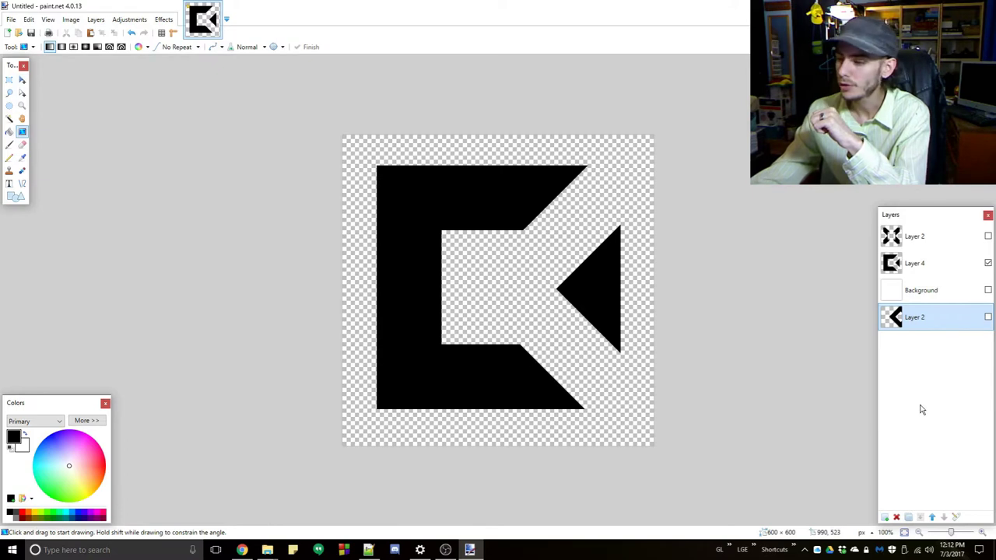
{"action": "left_click", "coordinate": [916, 288]}
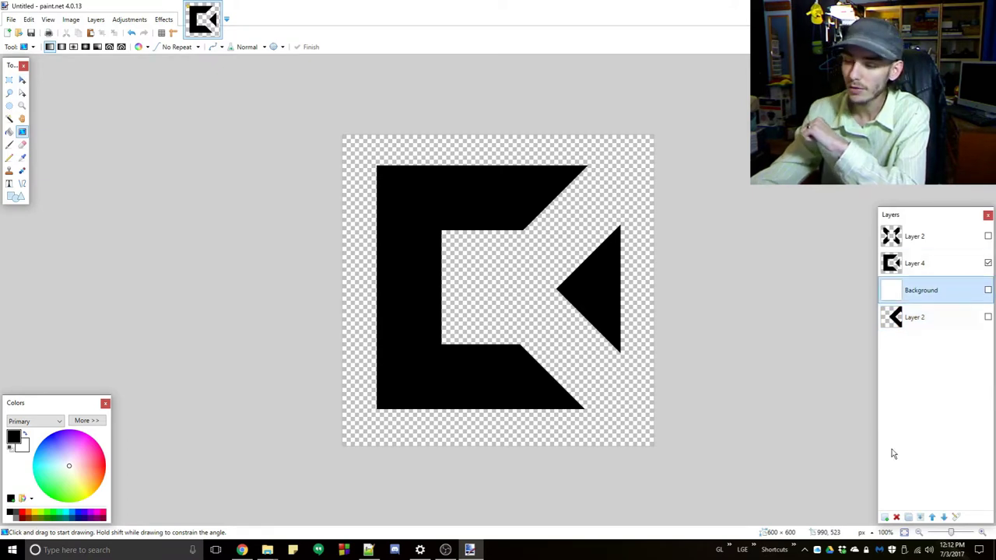
{"action": "left_click", "coordinate": [885, 517]}
{"action": "left_click", "coordinate": [60, 514]}
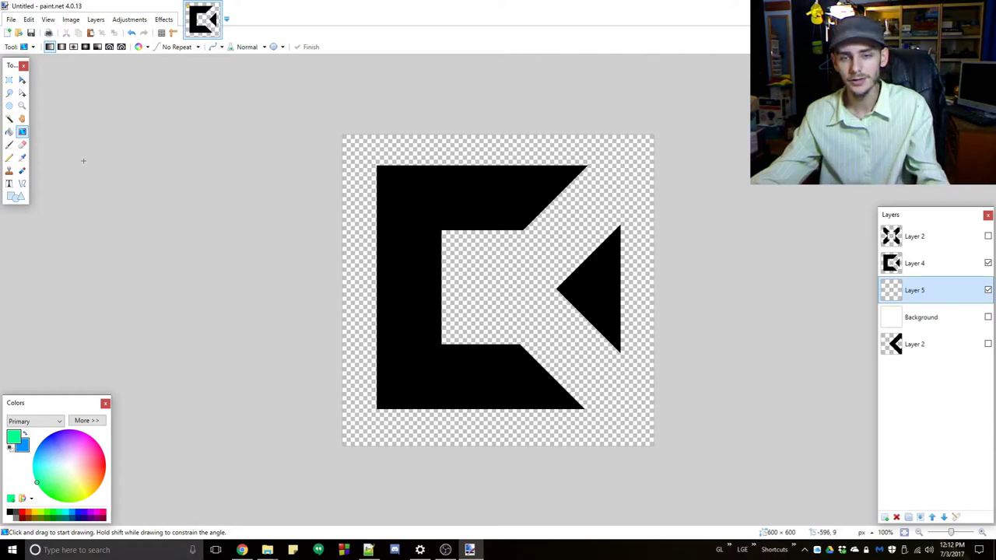
{"action": "left_click", "coordinate": [917, 263]}
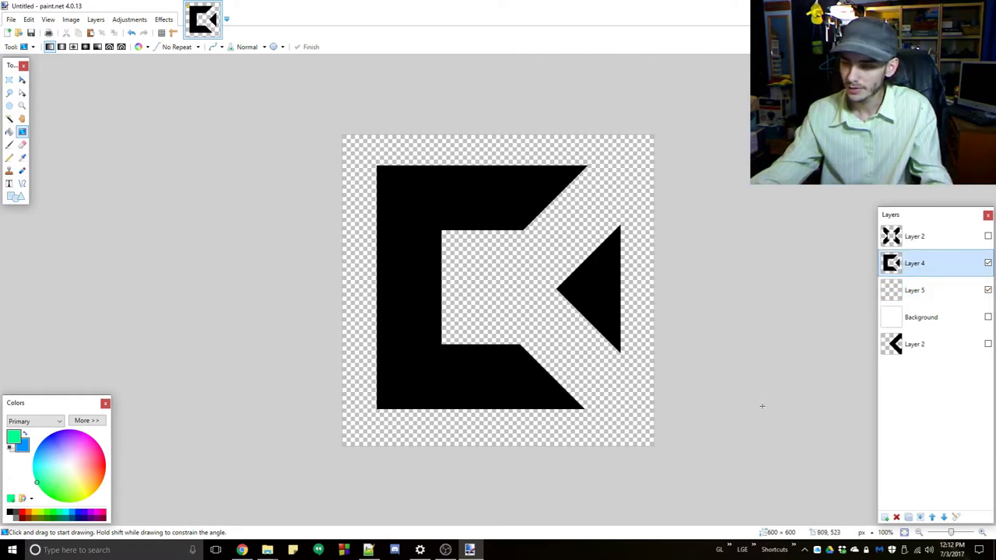
{"action": "left_click", "coordinate": [933, 291]}
Draw a vertical linear gradient on Layer 5, flip it so green is on top, then select all of Layer 4.
{"action": "left_click_drag", "start_coordinate": [502, 408], "coordinate": [521, 165]}
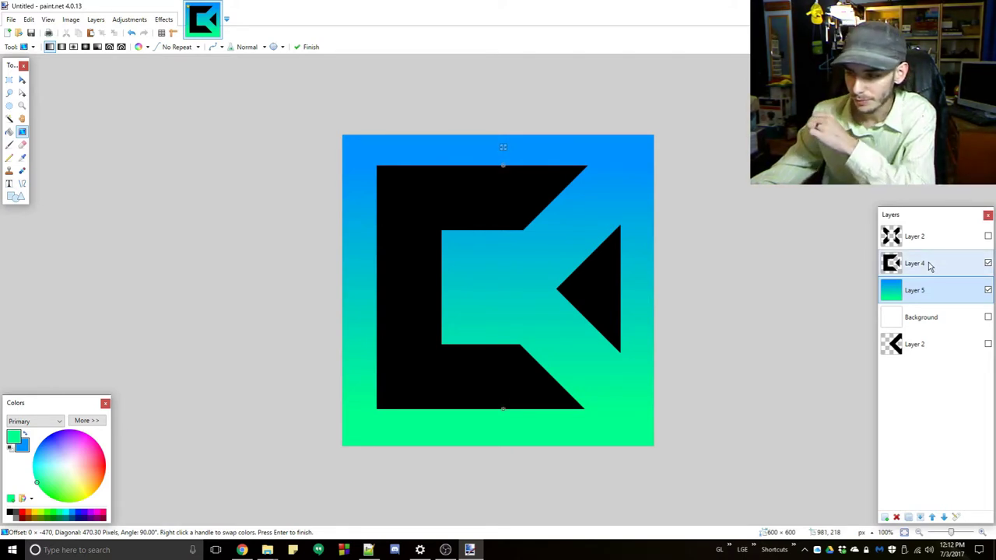
{"action": "key", "text": "Return"}
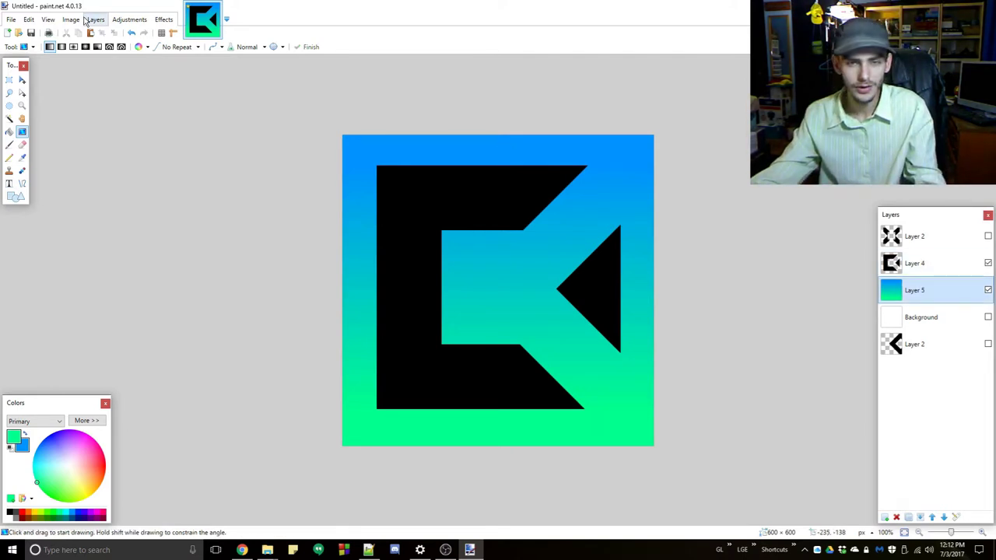
{"action": "left_click", "coordinate": [95, 19]}
{"action": "left_click", "coordinate": [97, 105]}
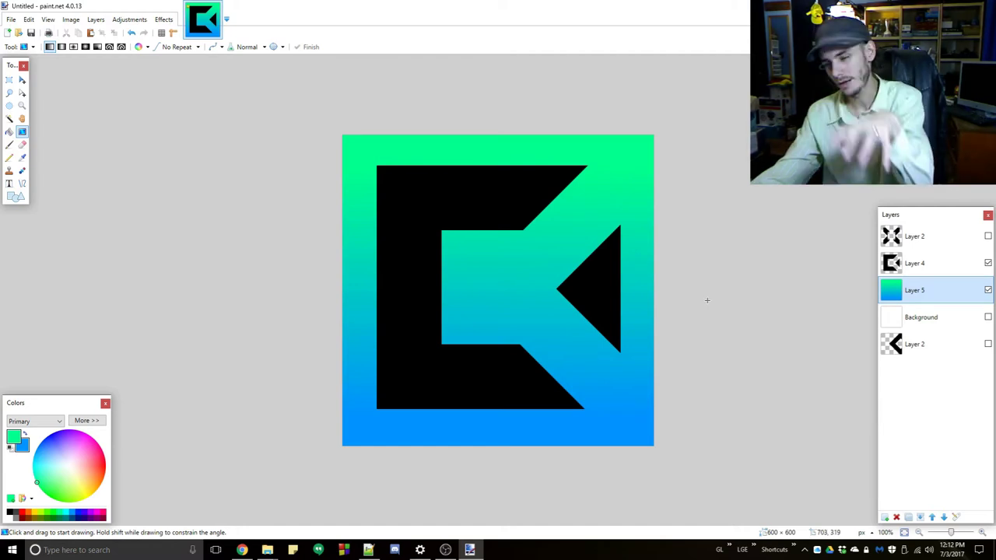
{"action": "left_click", "coordinate": [929, 270]}
{"action": "key", "text": "ctrl+a"}
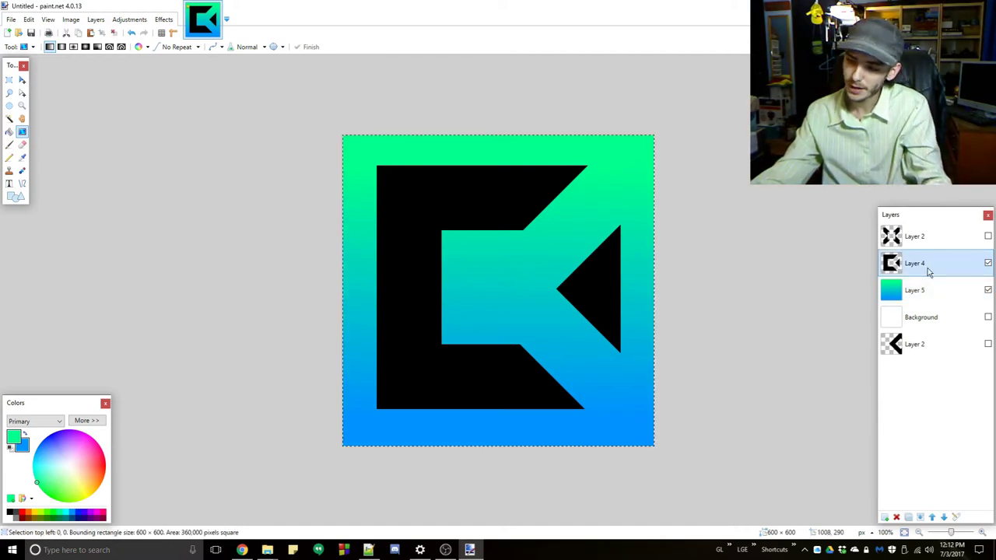
Hide the black logo and mask gradient Layer 5 to the copied C logo with Alpha Mask.
{"action": "left_click", "coordinate": [987, 263]}
{"action": "left_click", "coordinate": [902, 294]}
{"action": "left_click", "coordinate": [163, 20]}
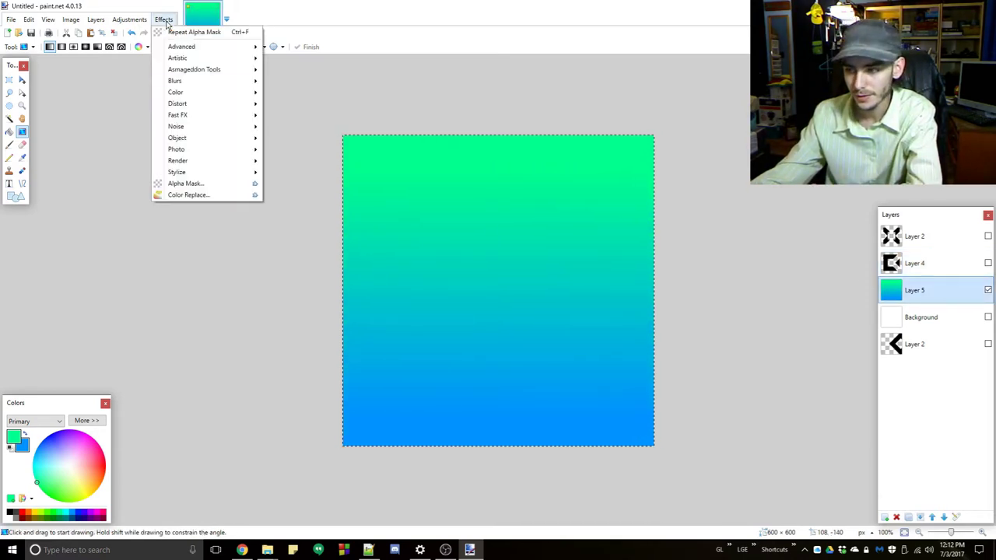
{"action": "left_click", "coordinate": [191, 184]}
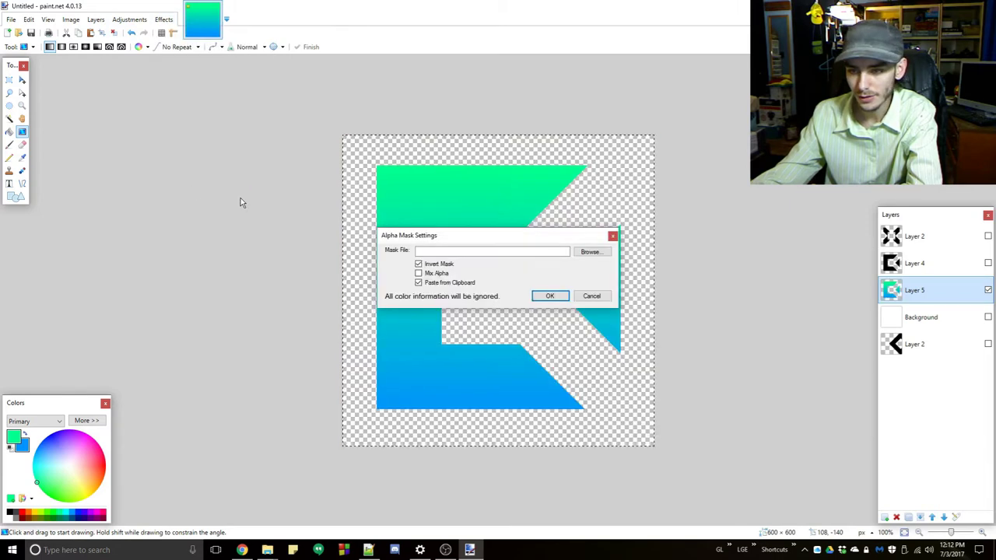
{"action": "left_click", "coordinate": [560, 295]}
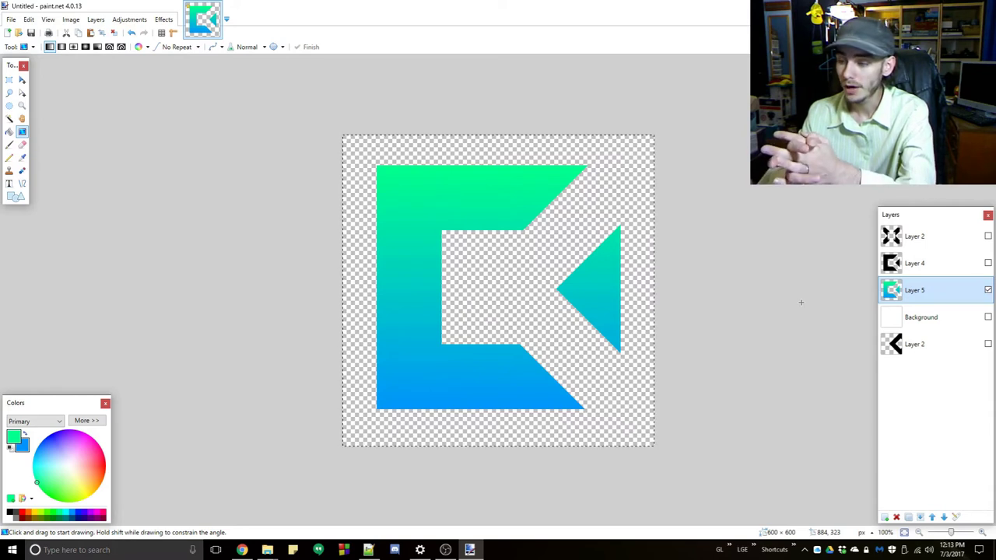
{"action": "left_click", "coordinate": [981, 324]}
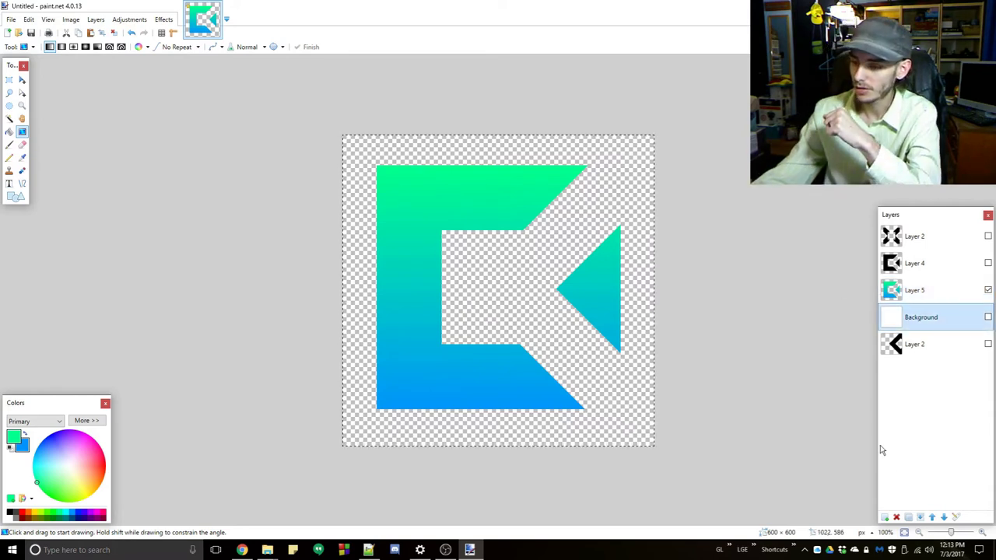
Fill a new Layer 6 with black and repeat the Alpha Mask to cut it to the logo shape.
{"action": "left_click", "coordinate": [884, 517]}
{"action": "left_click", "coordinate": [9, 131]}
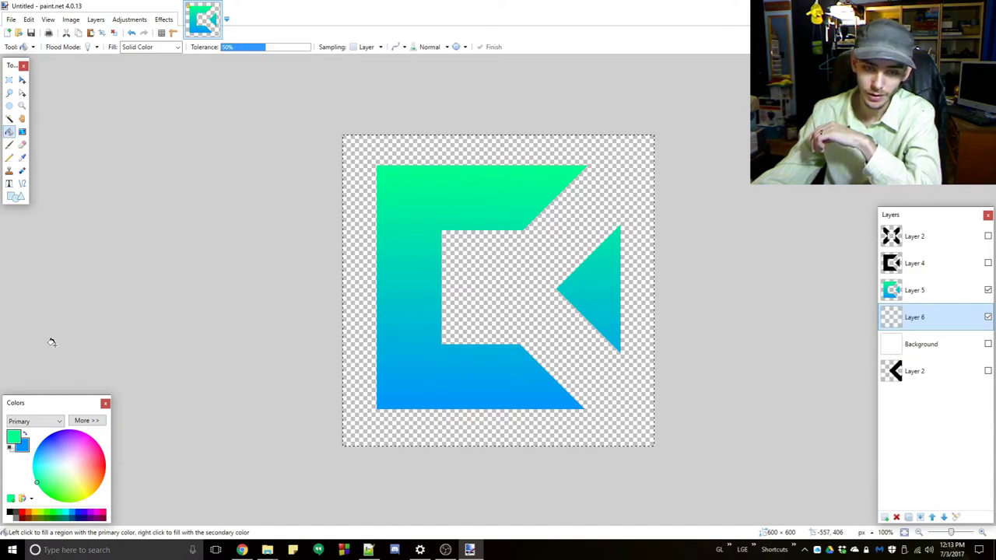
{"action": "left_click", "coordinate": [11, 447]}
{"action": "left_click", "coordinate": [384, 336]}
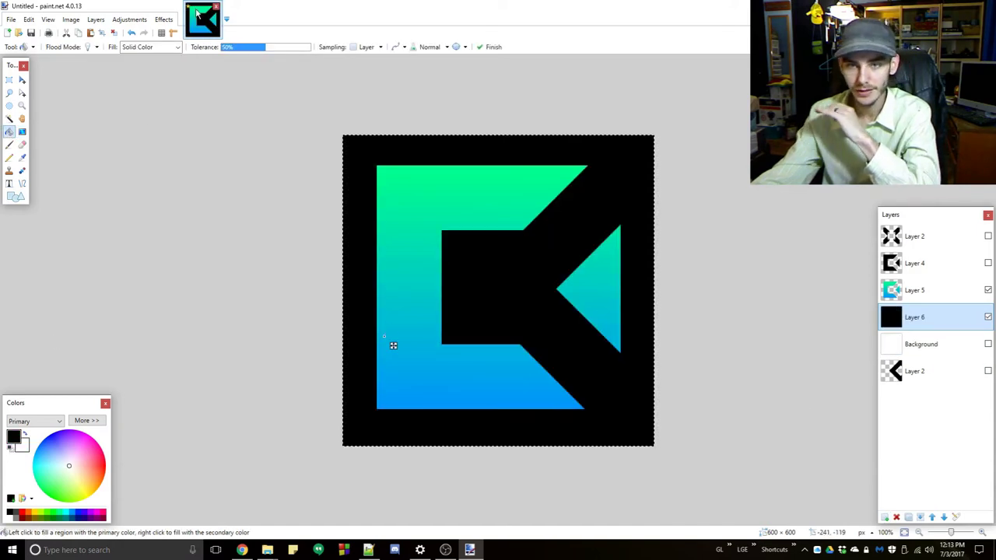
{"action": "left_click", "coordinate": [164, 19]}
{"action": "left_click", "coordinate": [173, 33]}
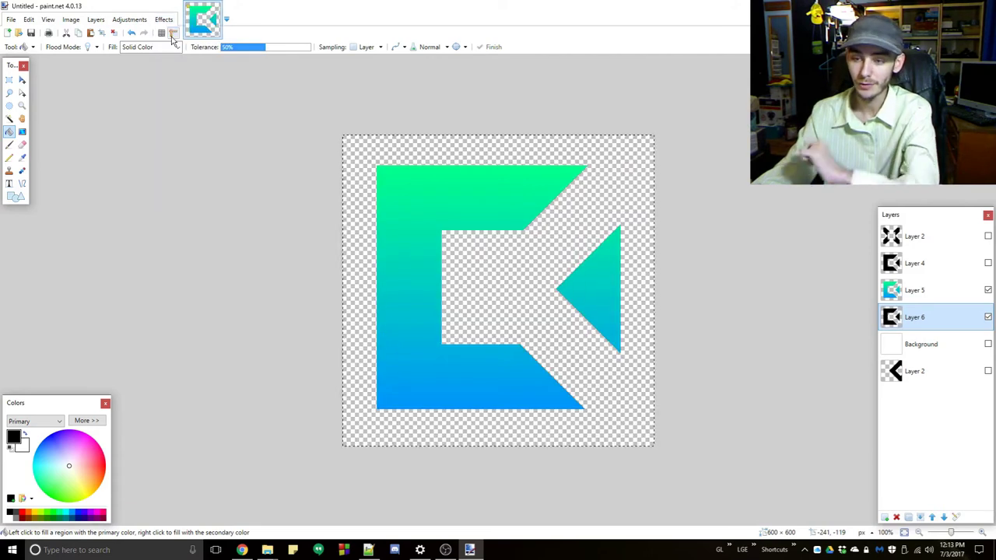
{"action": "left_click", "coordinate": [988, 290]}
{"action": "left_click", "coordinate": [988, 290]}
Soften the black shadow layer with a Gaussian Blur.
{"action": "left_click", "coordinate": [171, 21]}
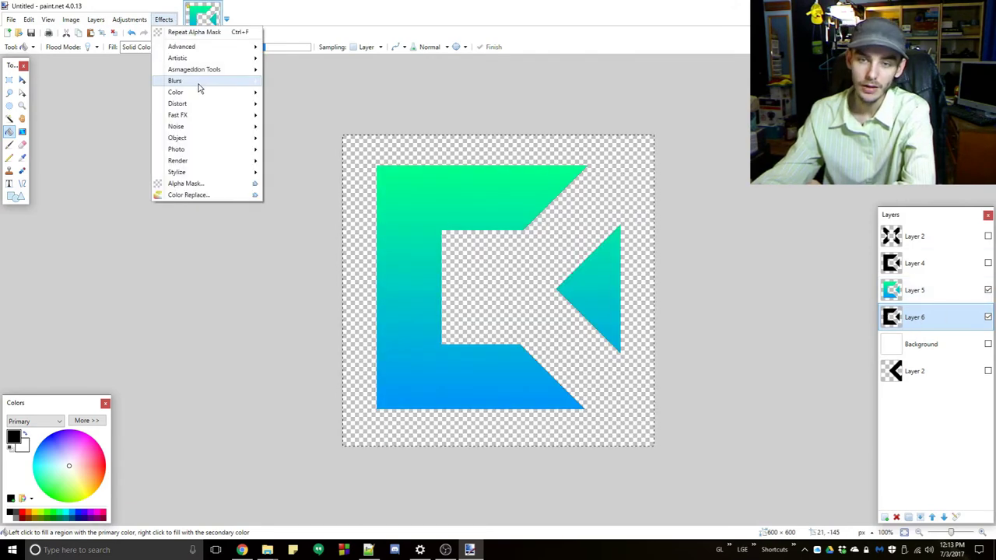
{"action": "mouse_move", "coordinate": [198, 88]}
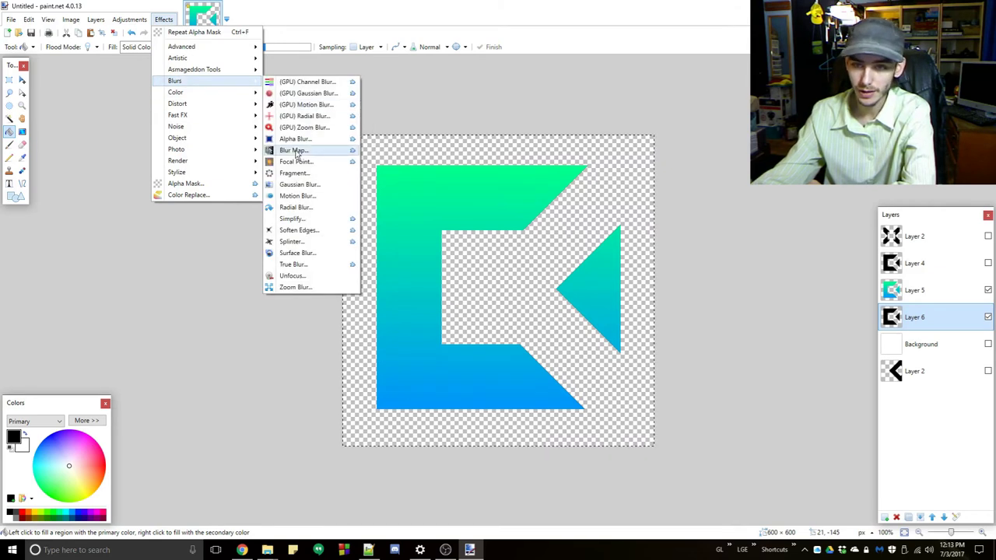
{"action": "left_click", "coordinate": [298, 184]}
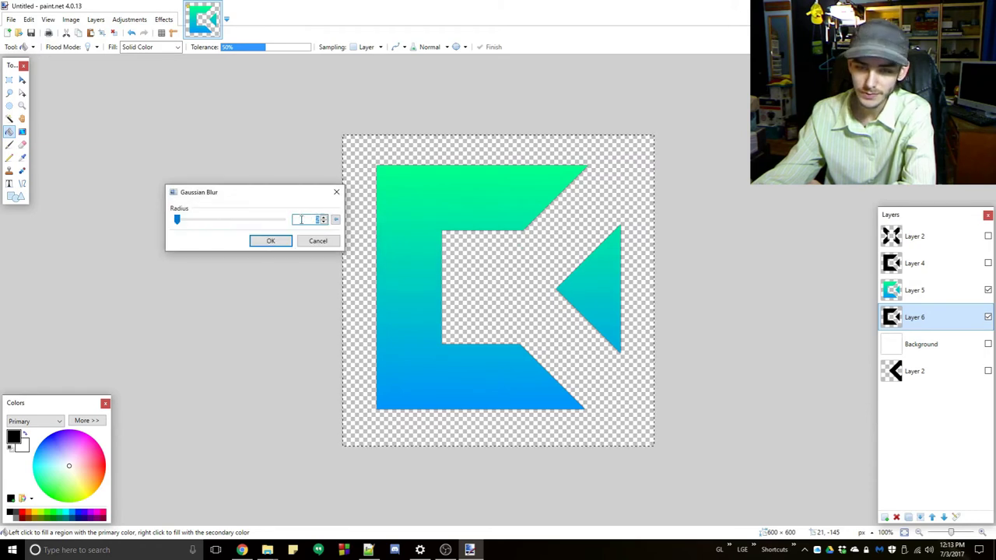
{"action": "scroll", "coordinate": [314, 219], "scroll_direction": "up", "scroll_amount": 3}
{"action": "left_click", "coordinate": [272, 241]}
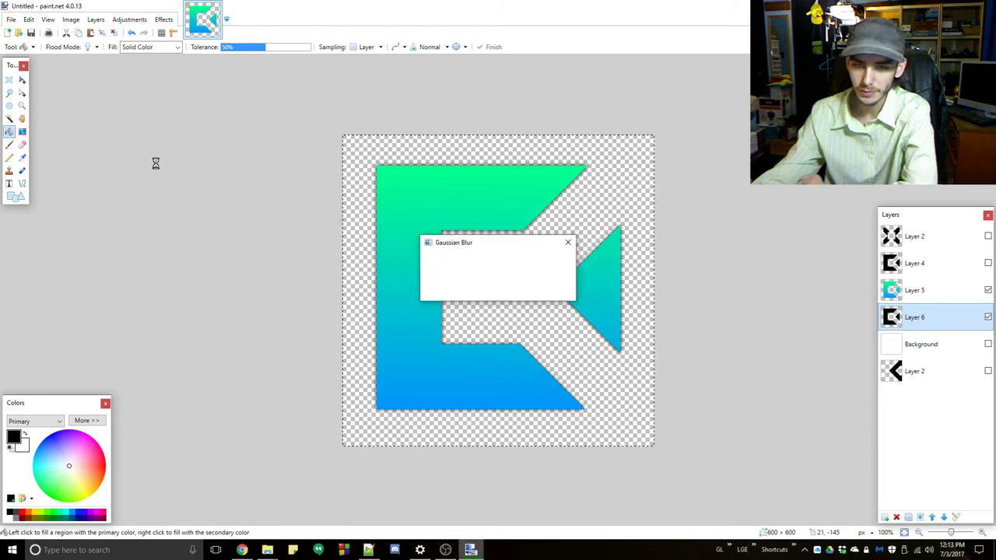
Nudge the shadow a few pixels down, deselect, and show the white Background layer.
{"action": "key", "text": "ctrl+a"}
{"action": "key", "text": "m"}
{"action": "key", "text": "Down"}
{"action": "key", "text": "Down"}
{"action": "key", "text": "Down"}
{"action": "key", "text": "Down"}
{"action": "key", "text": "Down"}
{"action": "left_click", "coordinate": [10, 79]}
{"action": "left_click", "coordinate": [551, 224]}
{"action": "left_click", "coordinate": [988, 344]}
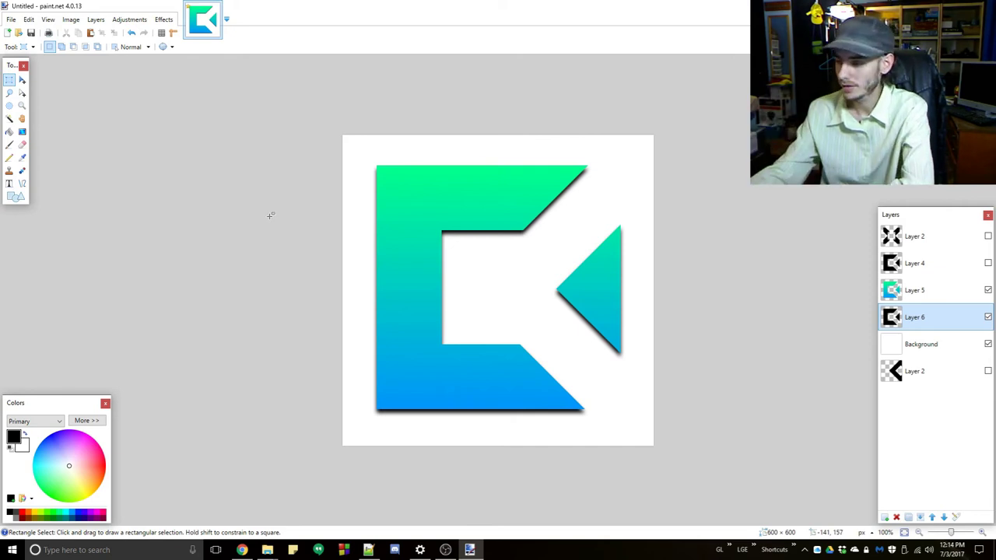
Hide the gradient arrow and its shadow, show the black X layer, and add a new layer.
{"action": "left_click", "coordinate": [987, 289]}
{"action": "left_click", "coordinate": [988, 317]}
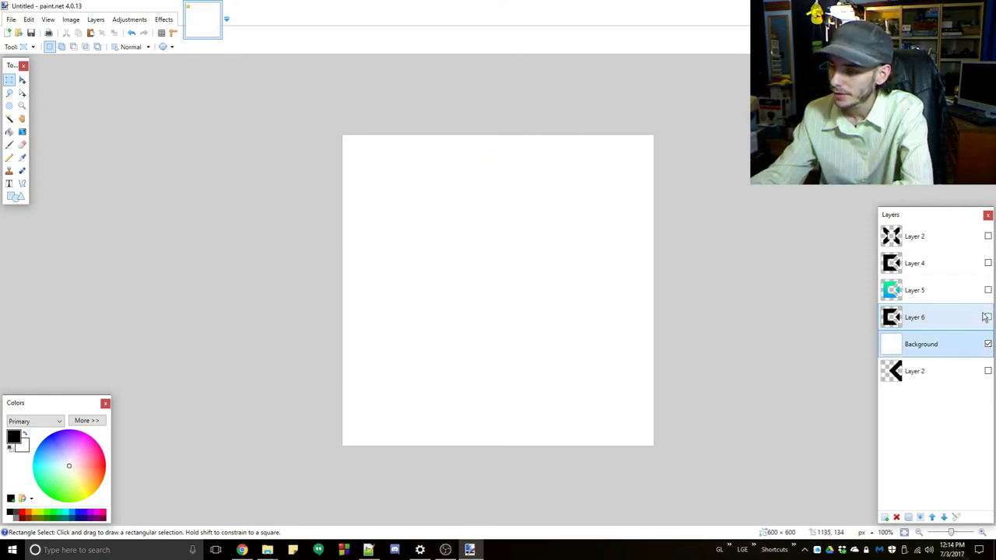
{"action": "left_click", "coordinate": [988, 235]}
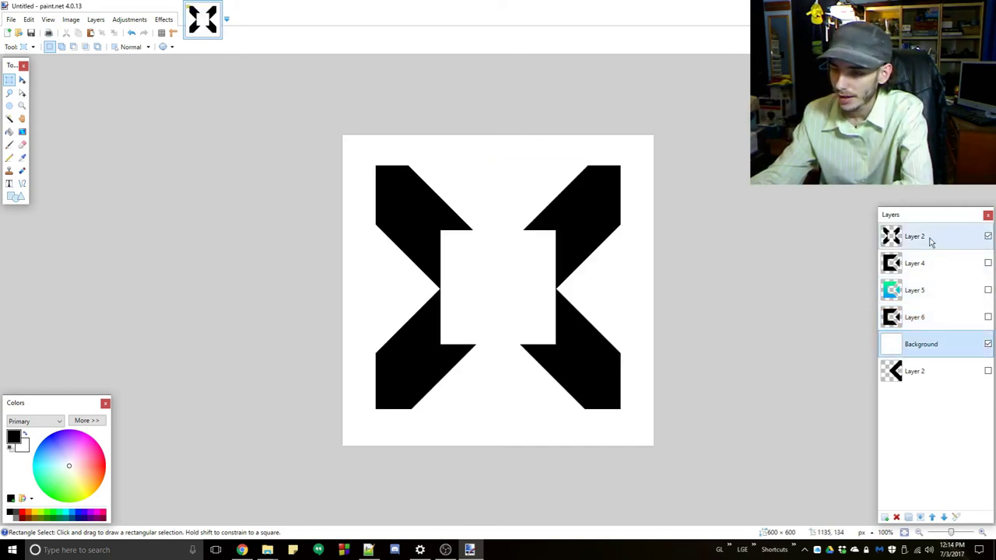
{"action": "left_click", "coordinate": [926, 241]}
{"action": "key", "text": "ctrl+shift+n"}
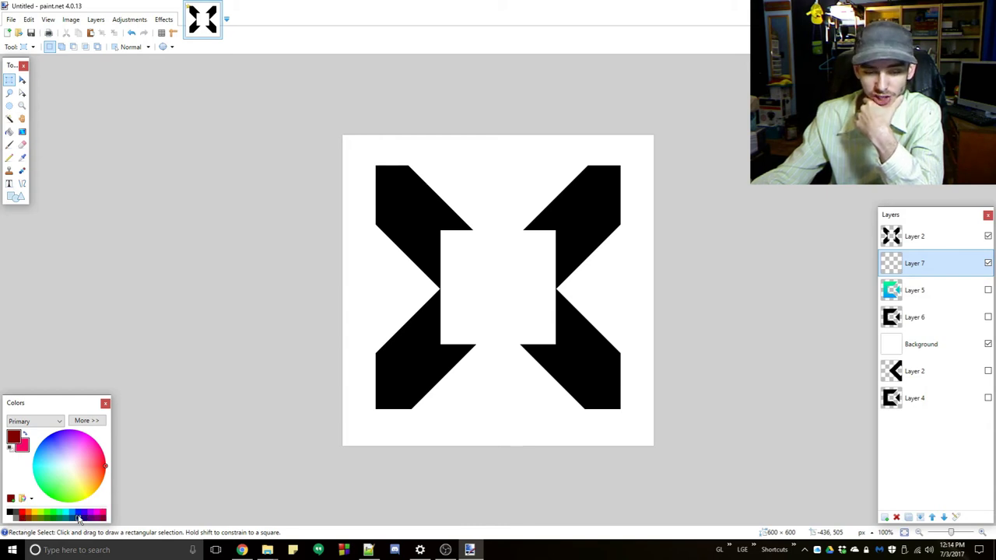
Draw a radial pink-to-dark-red gradient on the new layer, then select all of the black X layer.
{"action": "left_click", "coordinate": [22, 131]}
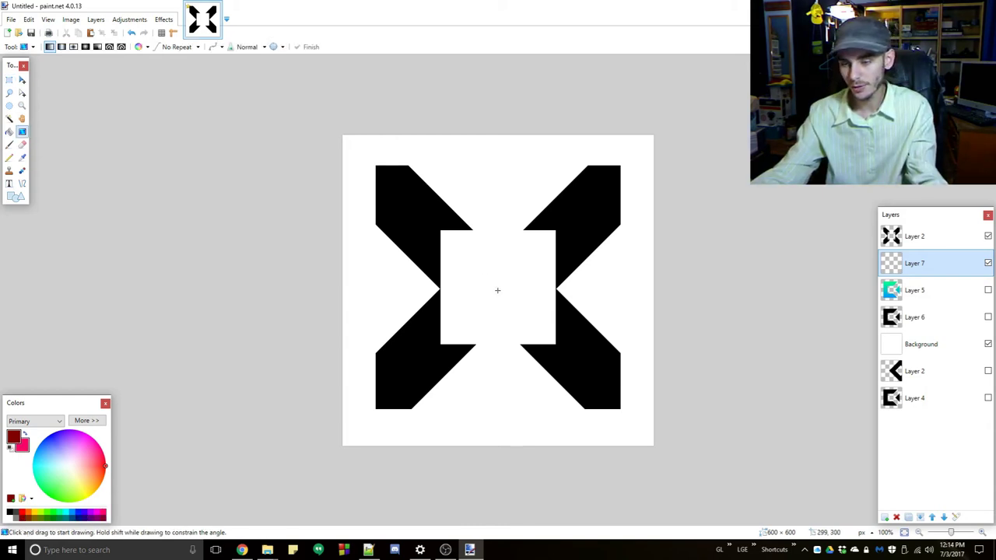
{"action": "left_click_drag", "start_coordinate": [497, 290], "coordinate": [376, 170]}
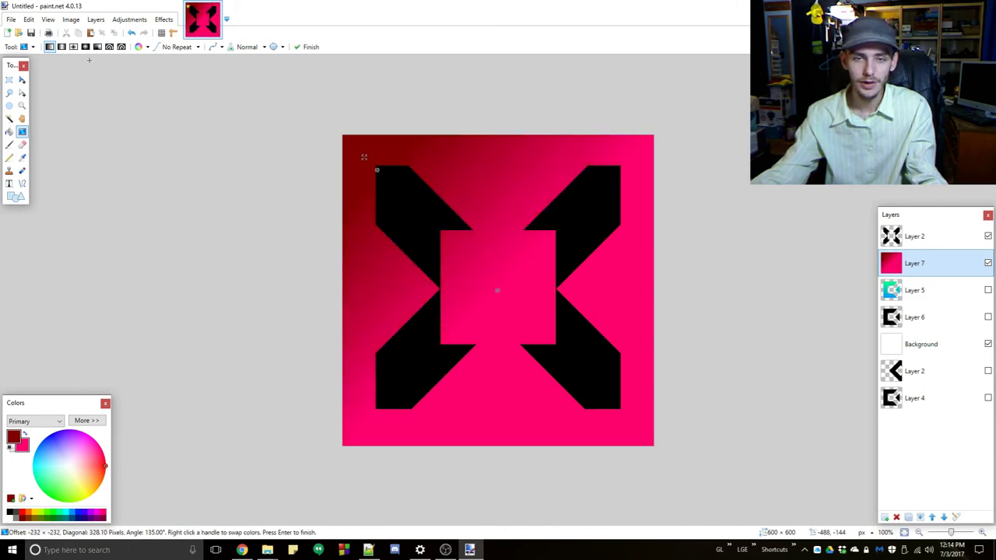
{"action": "left_click", "coordinate": [86, 46]}
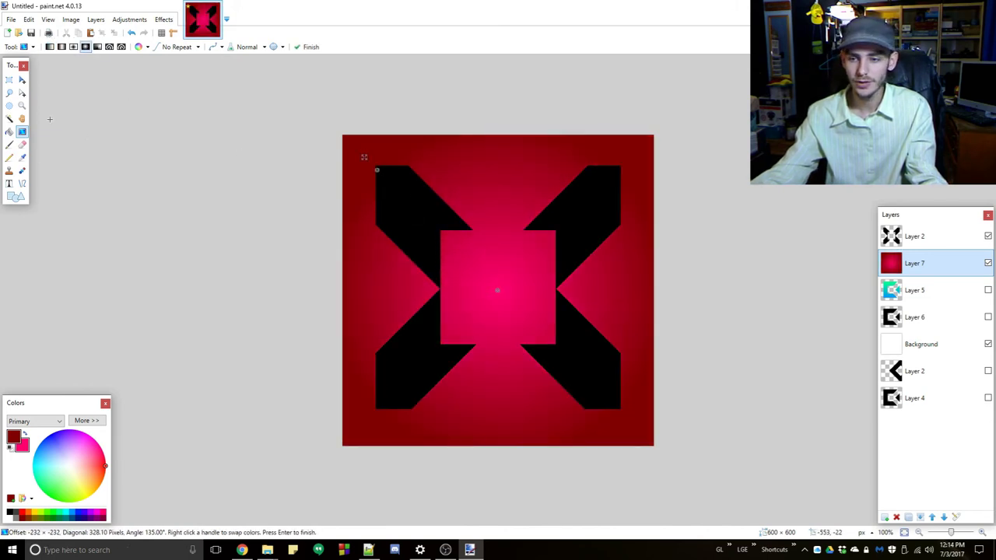
{"action": "left_click", "coordinate": [9, 79]}
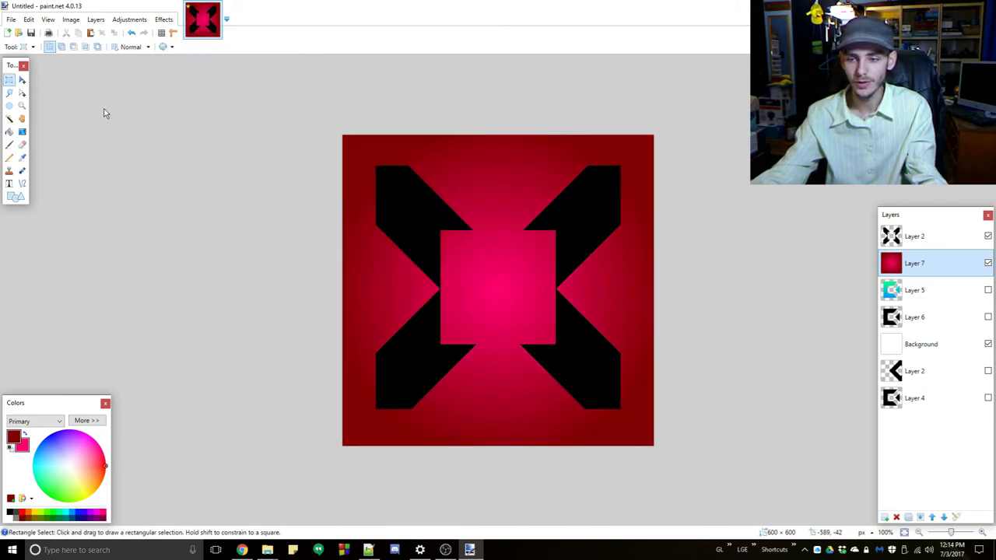
{"action": "left_click", "coordinate": [925, 236]}
{"action": "key", "text": "ctrl+a"}
Mask gradient Layer 7 with the copied X via Alpha Mask, then add a new layer above Layer 5.
{"action": "left_click", "coordinate": [988, 235]}
{"action": "left_click", "coordinate": [965, 263]}
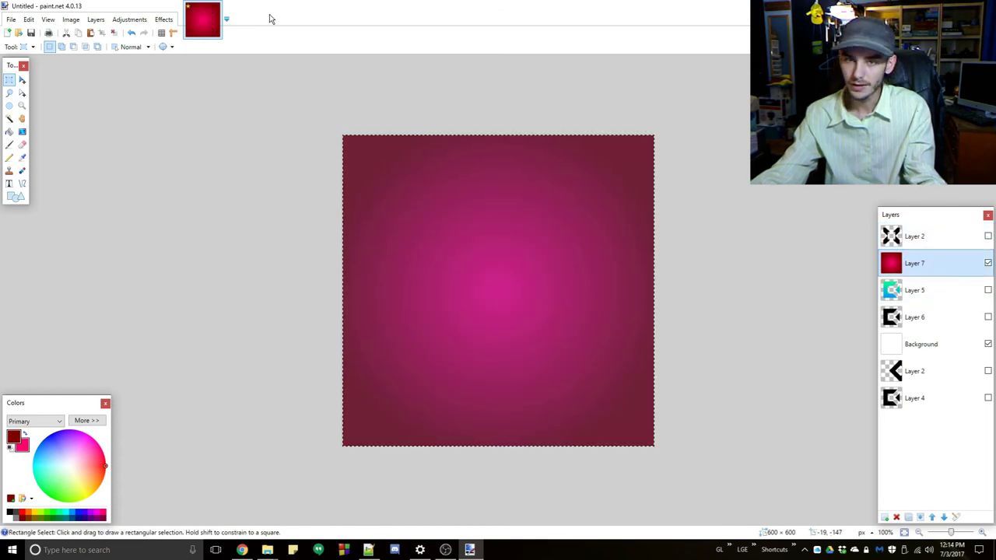
{"action": "left_click", "coordinate": [164, 20]}
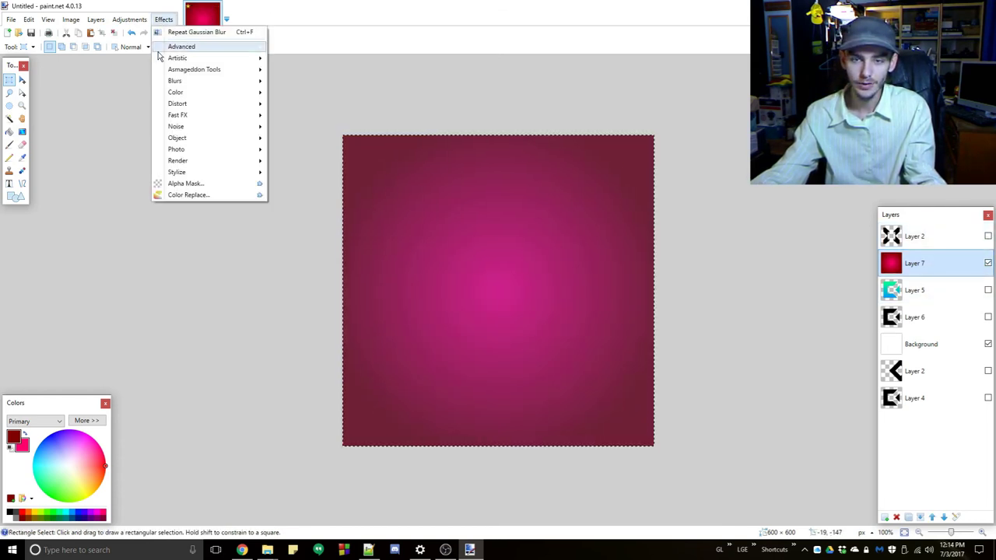
{"action": "left_click", "coordinate": [191, 184]}
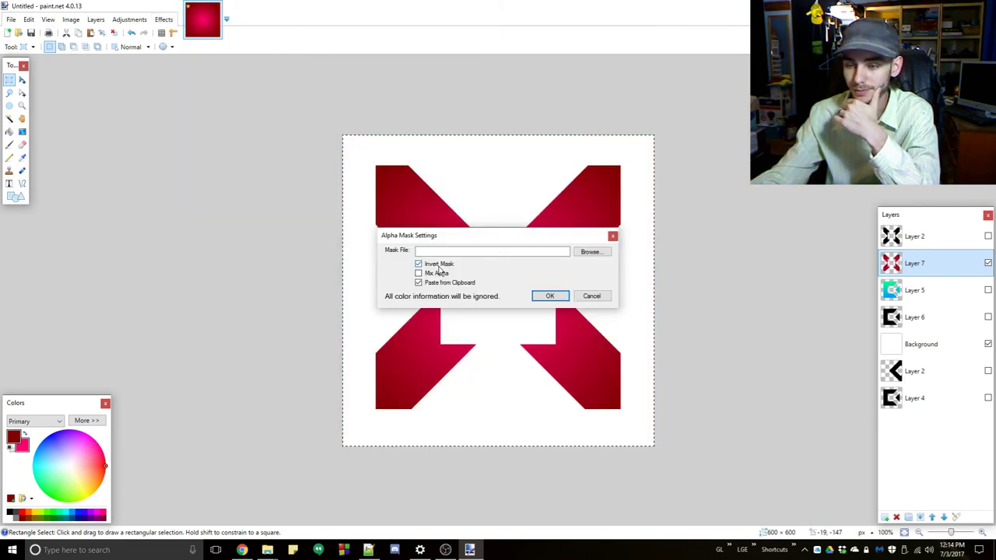
{"action": "left_click", "coordinate": [554, 297]}
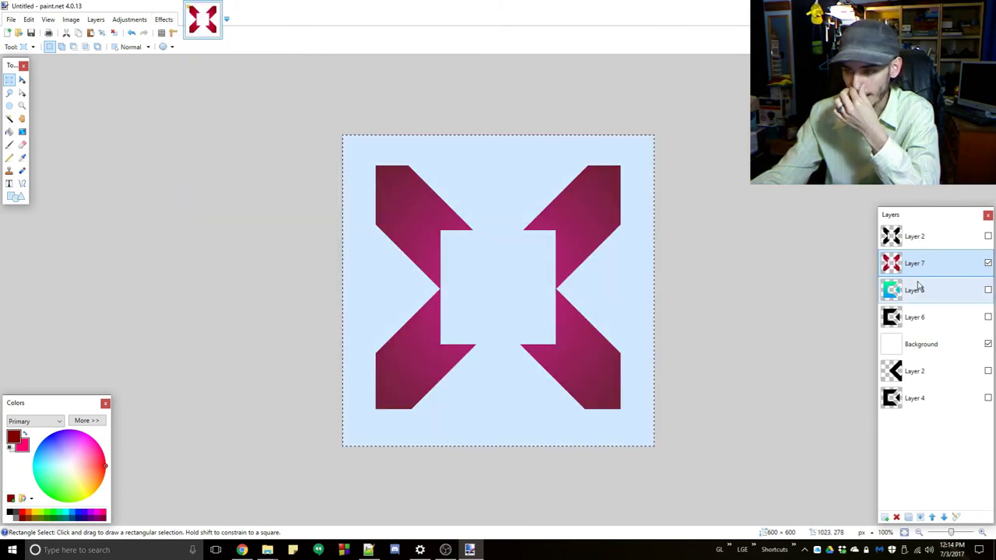
{"action": "left_click", "coordinate": [890, 289]}
{"action": "left_click", "coordinate": [884, 516]}
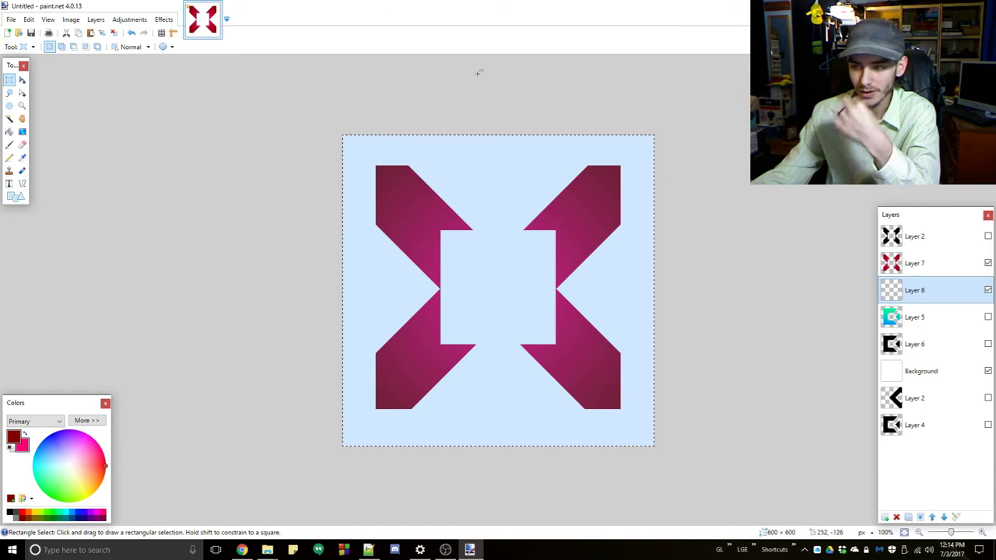
Delete the stray layer, duplicate the black X below the gradient X, and move the original to the bottom.
{"action": "left_click", "coordinate": [896, 517]}
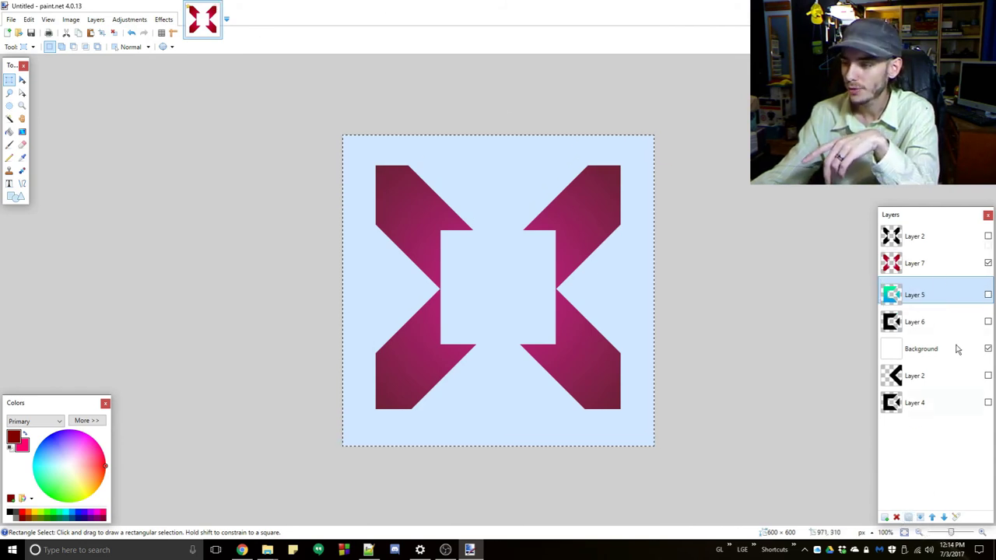
{"action": "left_click", "coordinate": [915, 237]}
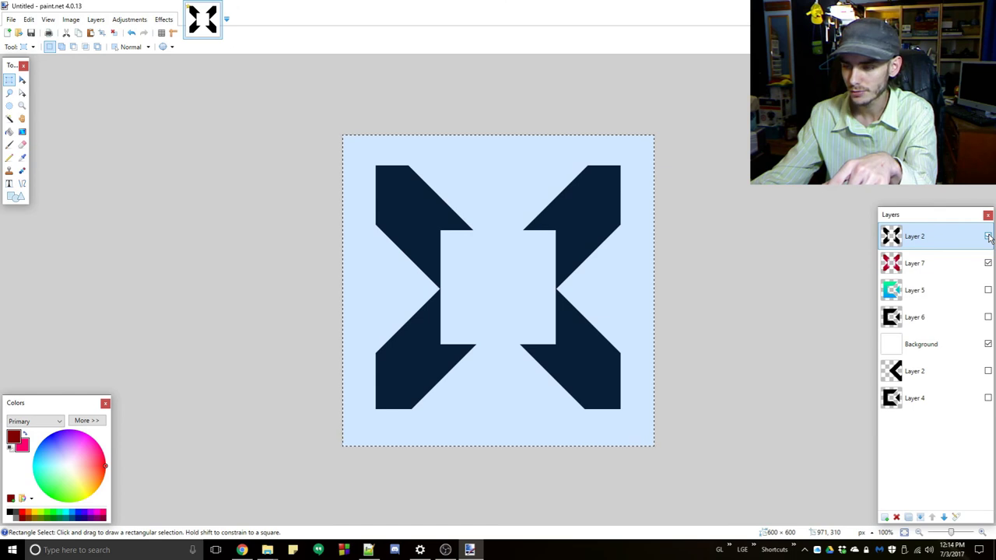
{"action": "left_click", "coordinate": [988, 236]}
{"action": "left_click", "coordinate": [907, 518]}
{"action": "left_click", "coordinate": [943, 517]}
{"action": "left_click", "coordinate": [943, 517]}
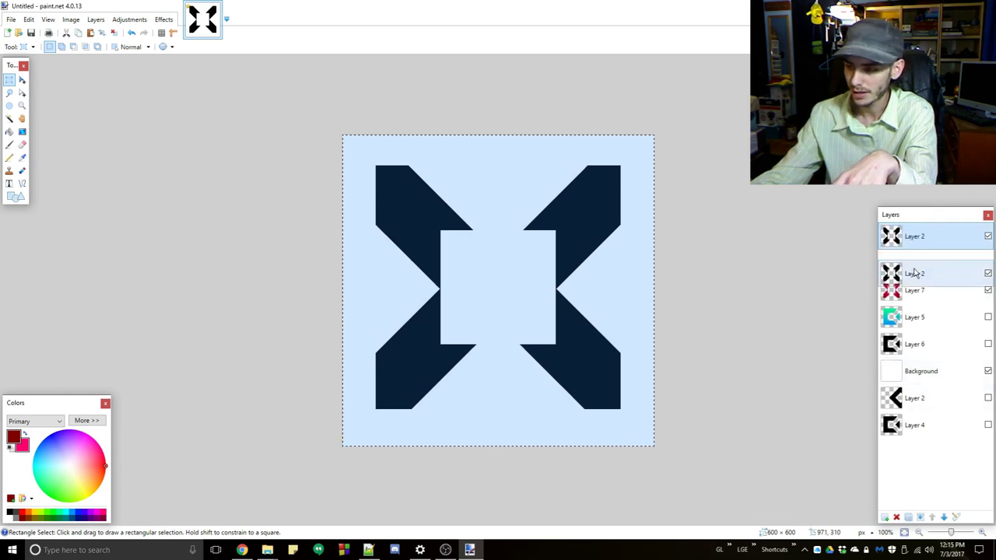
{"action": "left_click", "coordinate": [988, 237]}
{"action": "left_click_drag", "start_coordinate": [929, 237], "coordinate": [929, 422]}
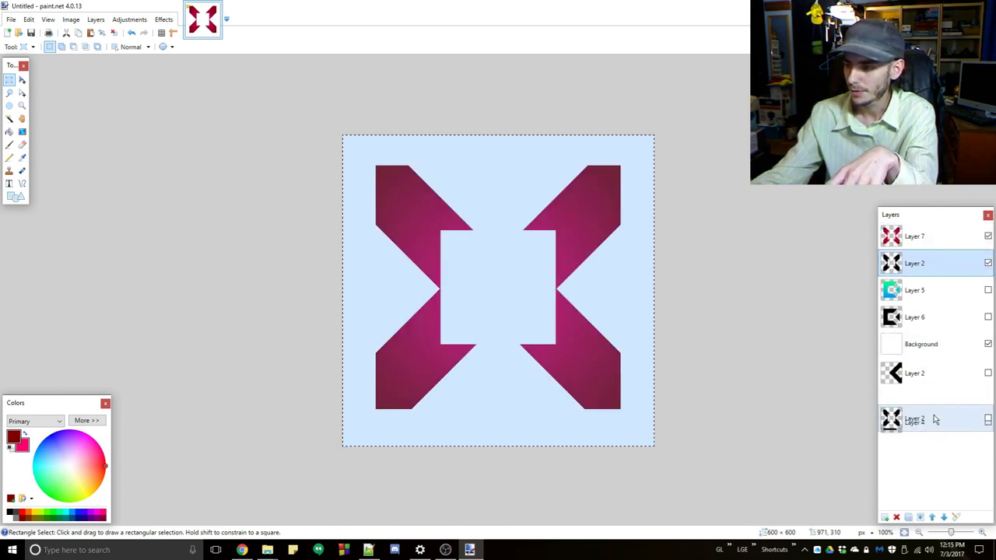
{"action": "left_click", "coordinate": [914, 265]}
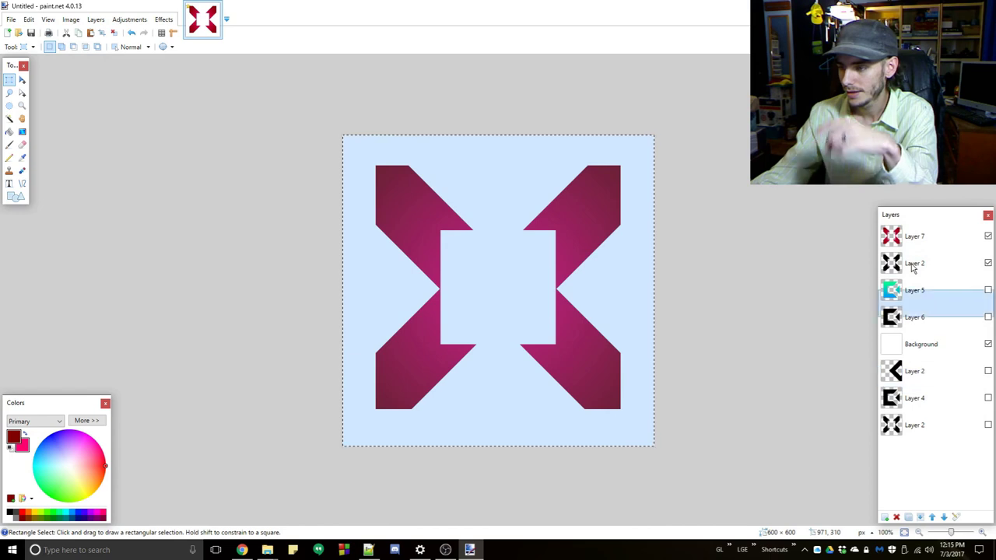
Gaussian-blur the black X copy and nudge it a few pixels down as a shadow.
{"action": "left_click", "coordinate": [163, 19]}
{"action": "mouse_move", "coordinate": [191, 82]}
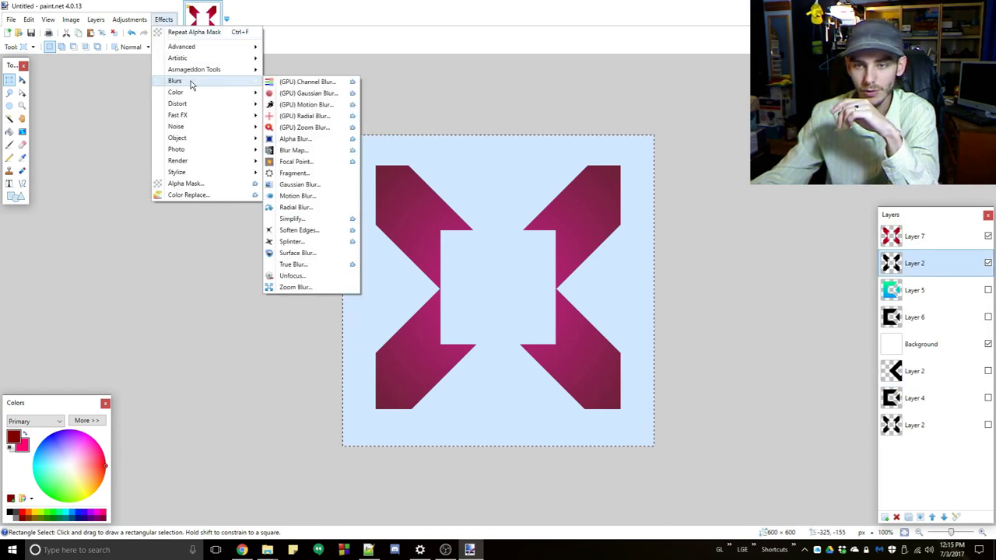
{"action": "left_click", "coordinate": [330, 187]}
{"action": "left_click", "coordinate": [526, 290]}
{"action": "key", "text": "ctrl+a"}
{"action": "key", "text": "m"}
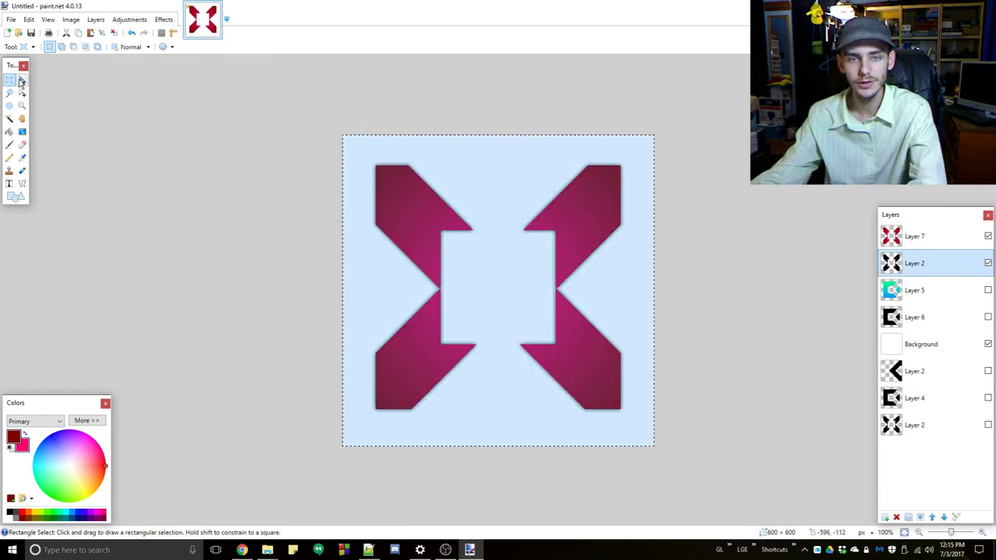
{"action": "key", "text": "Down"}
{"action": "key", "text": "Down"}
{"action": "key", "text": "Down"}
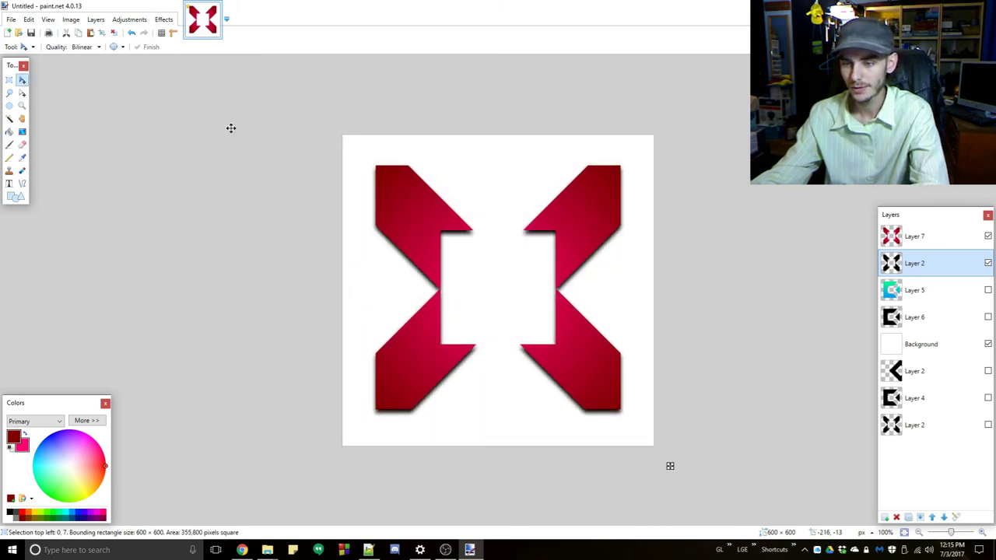
{"action": "left_click", "coordinate": [9, 80]}
{"action": "key", "text": "ctrl+d"}
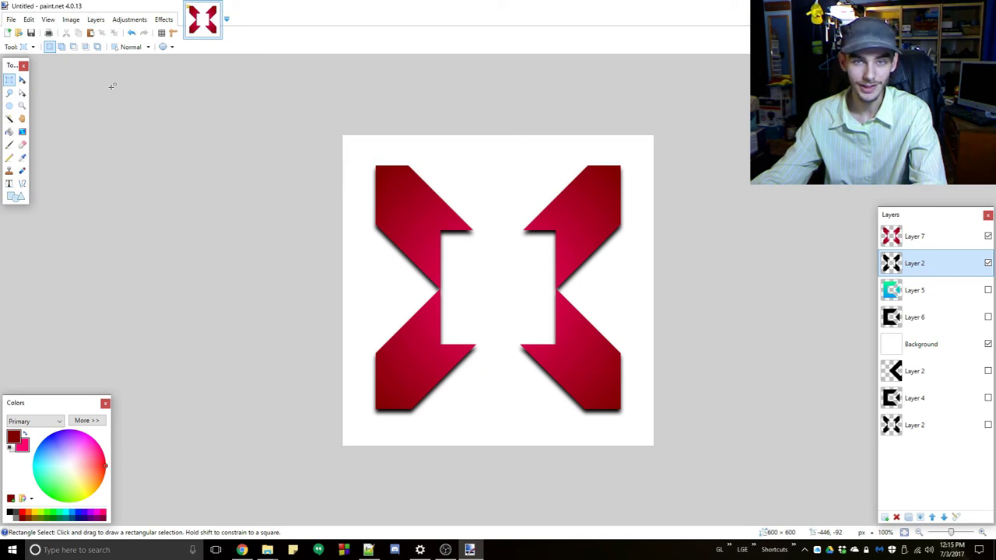